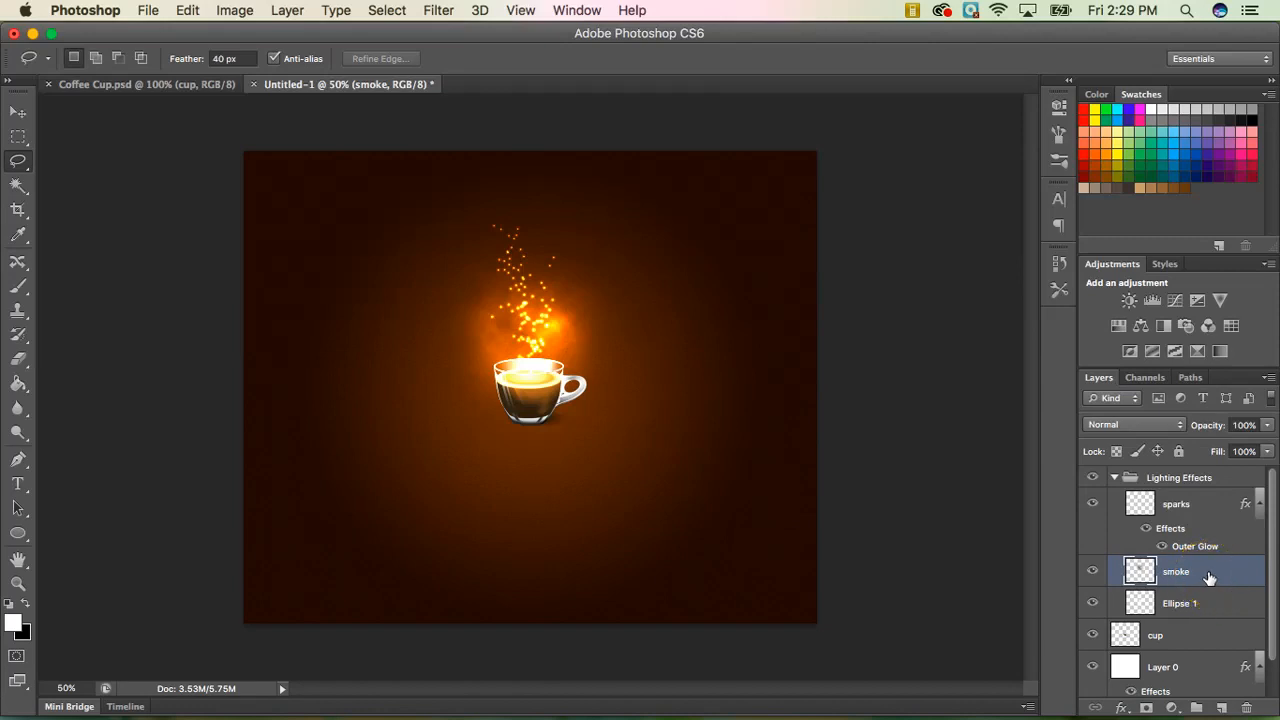
# Collapse the Lighting Effects group and add the text "buy me a coffee" on a new layer above the cup layer
pyautogui.click(1183, 643)
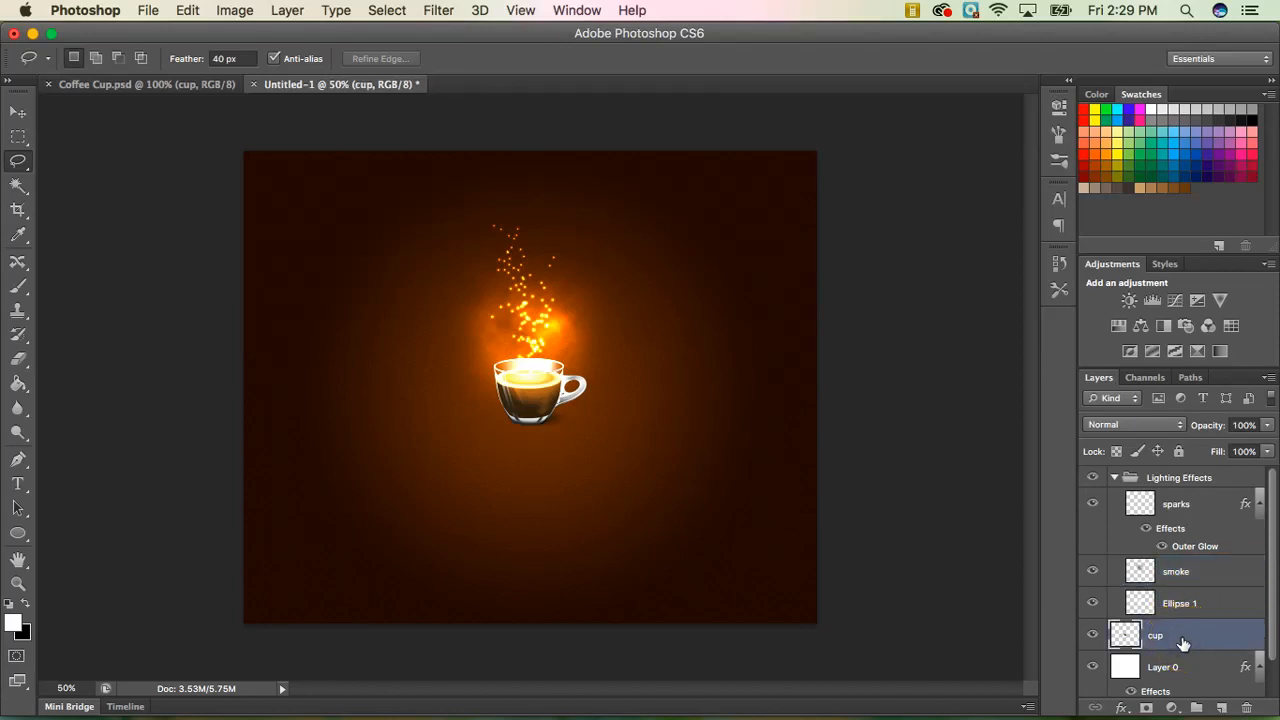
pyautogui.click(1115, 479)
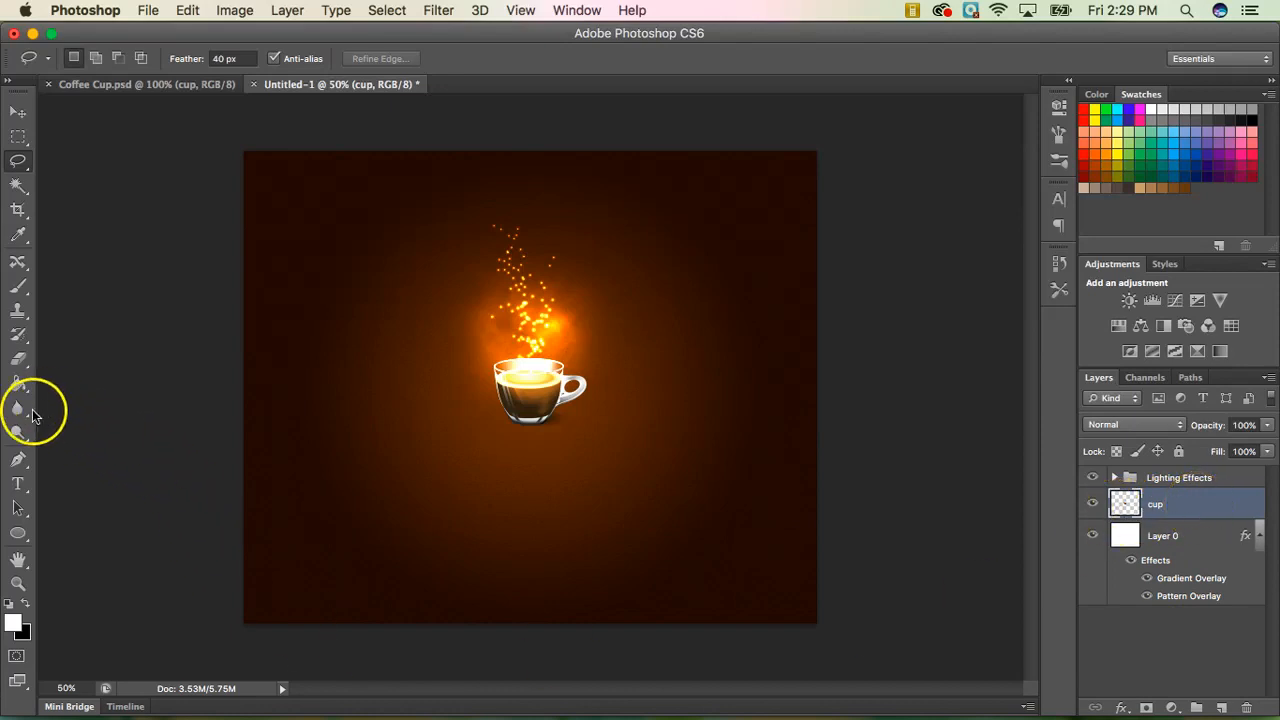
pyautogui.click(18, 485)
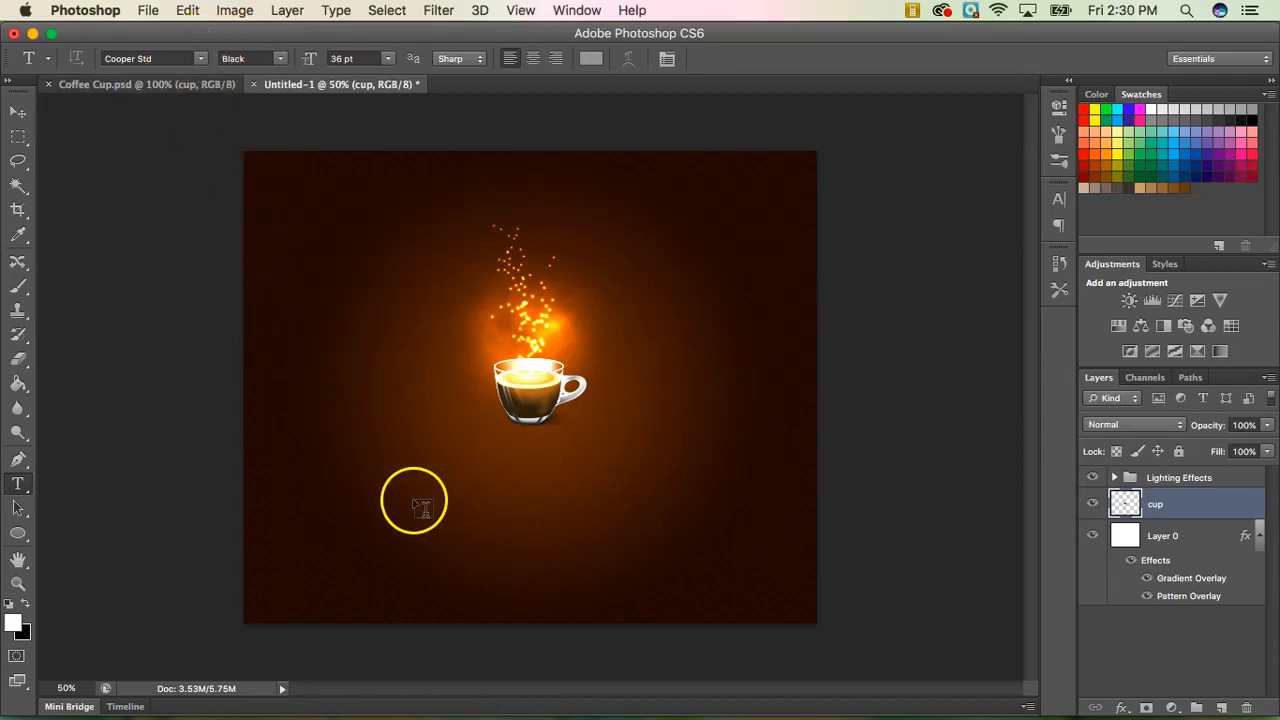
pyautogui.click(485, 510)
pyautogui.click(583, 502)
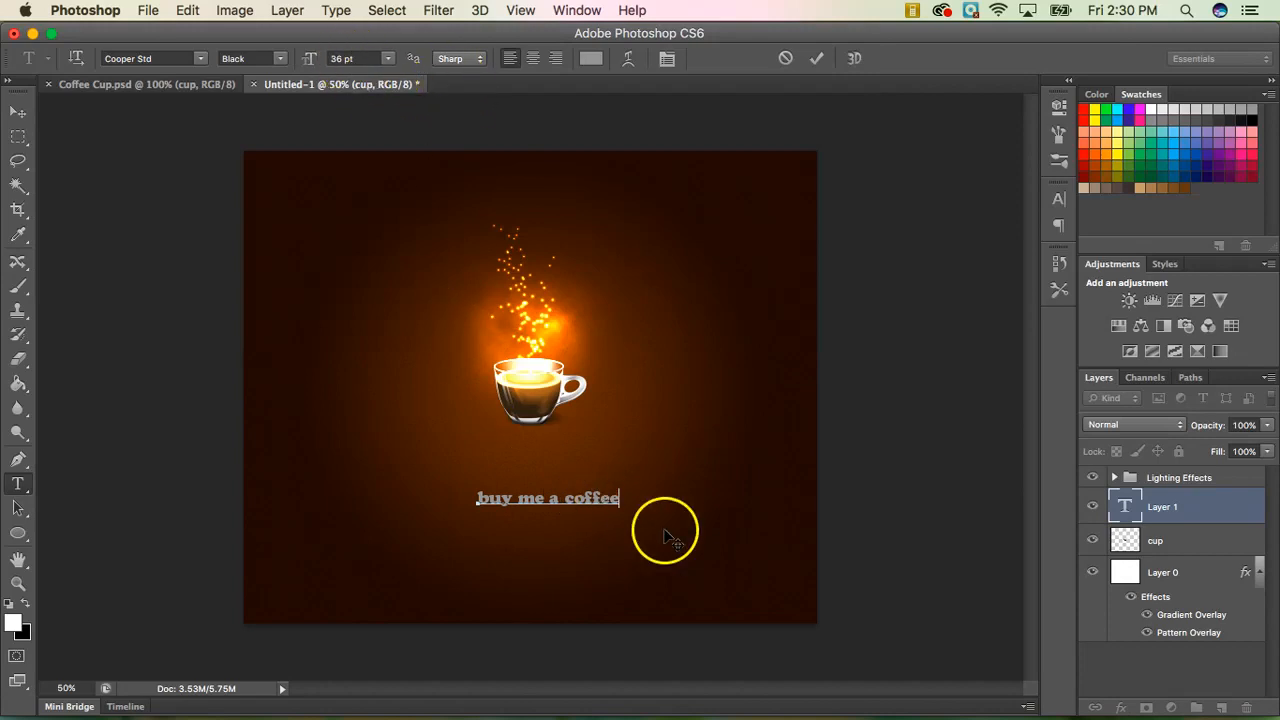
# Set the "buy me a coffee" text size to 72 pt and move the text to sit roughly centered just below the cup
pyautogui.click(611, 502)
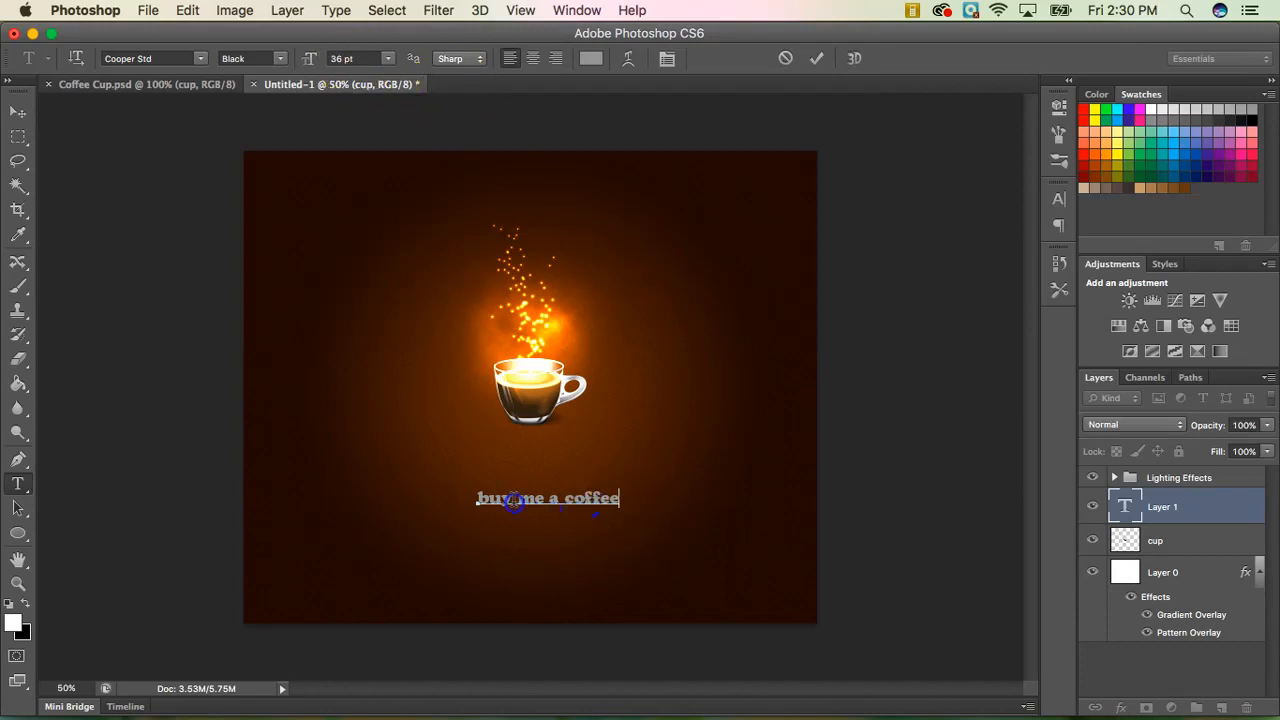
pyautogui.moveTo(512, 500); pyautogui.dragTo(468, 498)
pyautogui.click(389, 59)
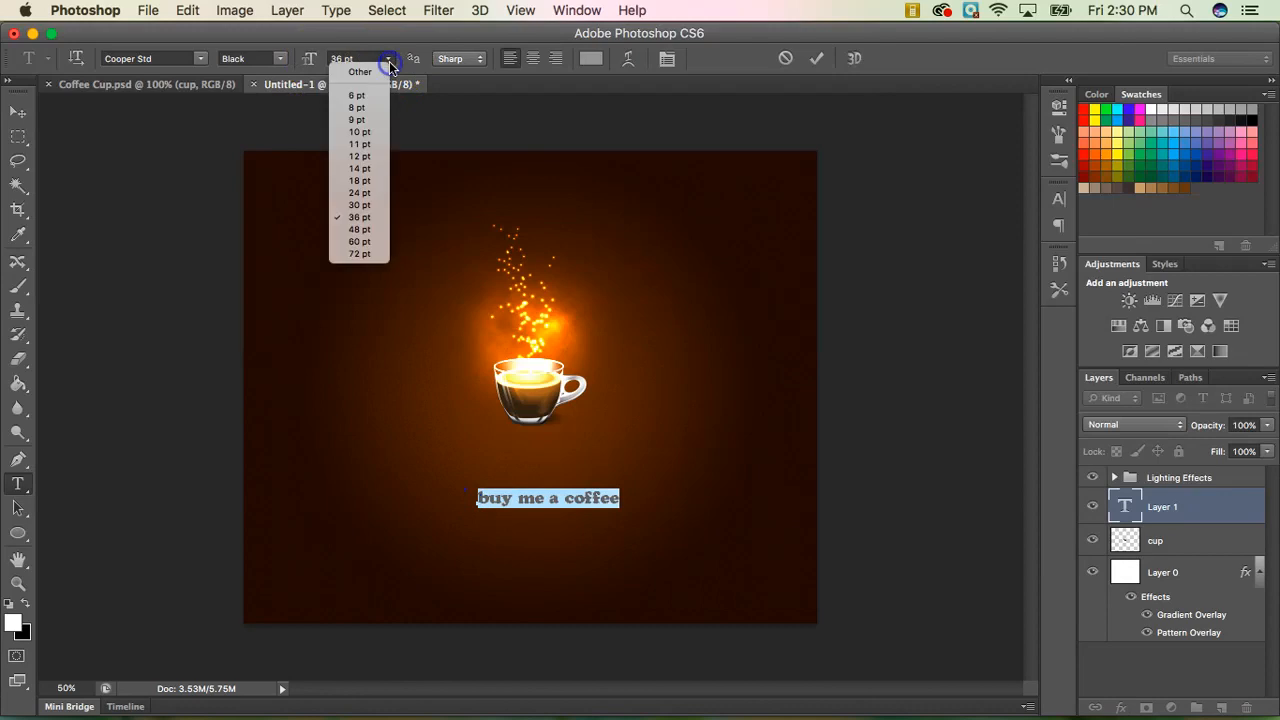
pyautogui.click(360, 253)
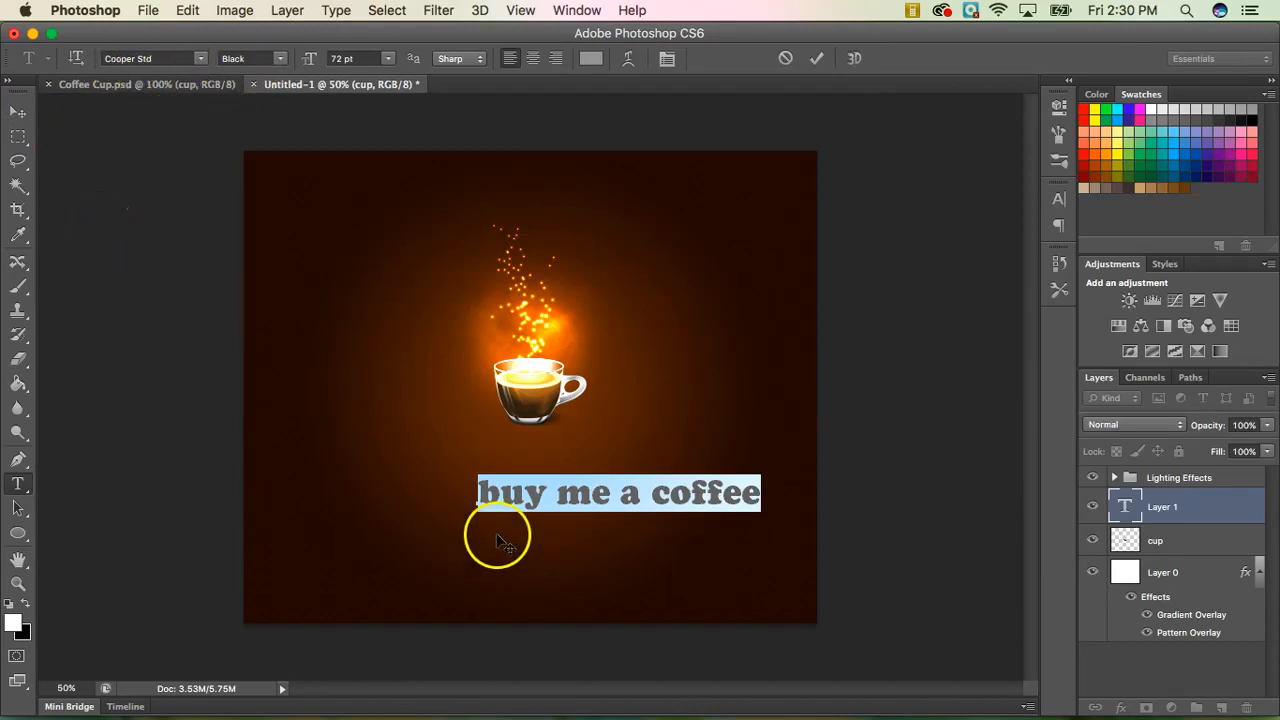
pyautogui.click(19, 113)
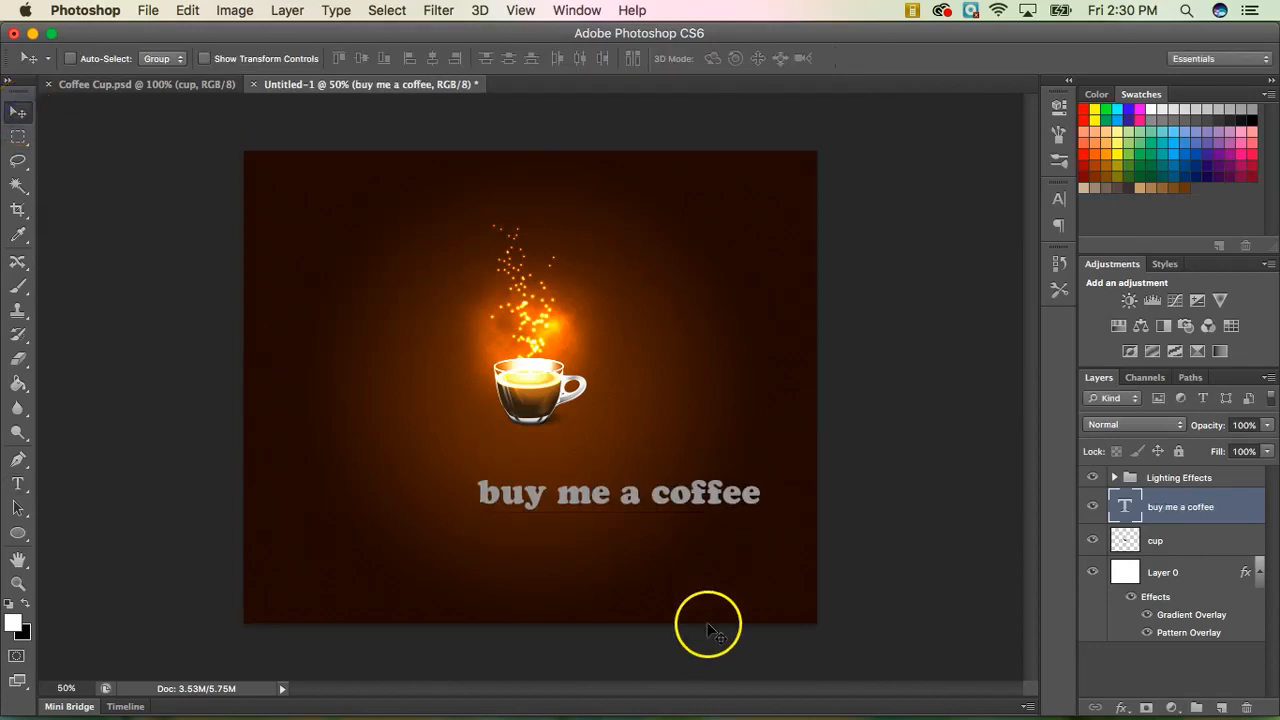
pyautogui.moveTo(647, 496); pyautogui.dragTo(553, 474)
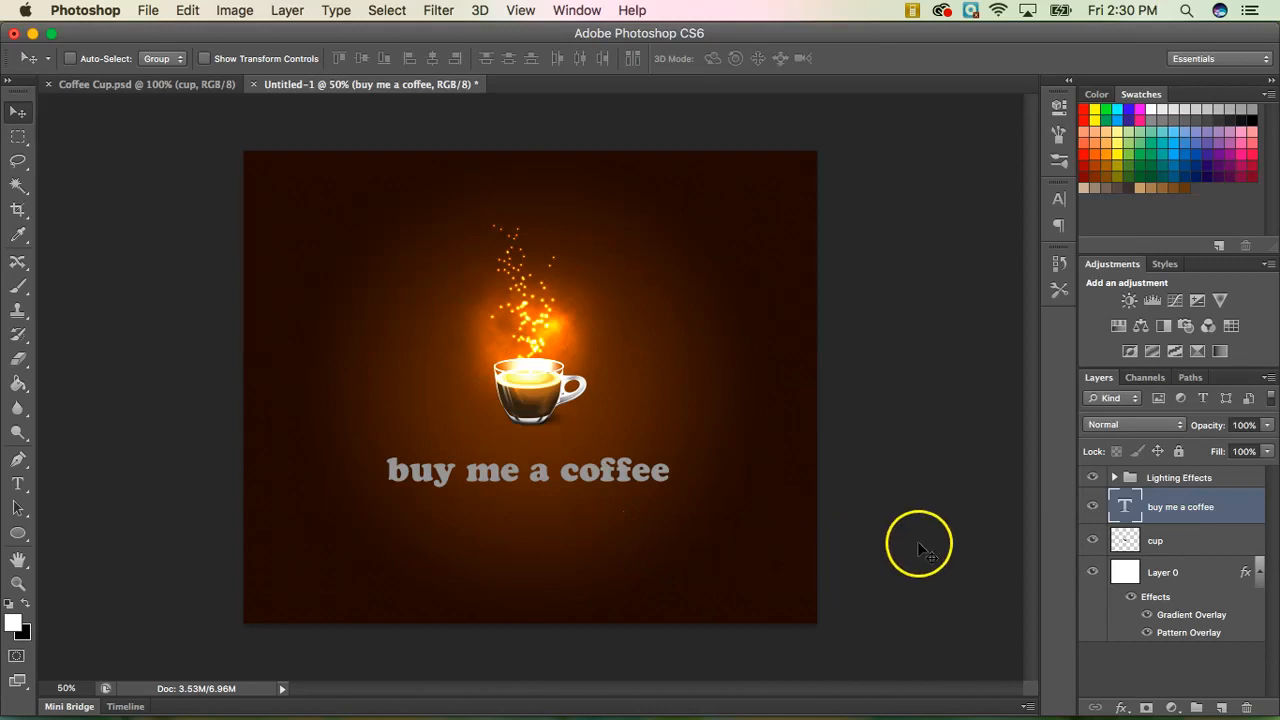
# Add a Gradient Overlay to the "buy me a coffee" text layer and open its gradient for editing
pyautogui.rightClick(1238, 511)
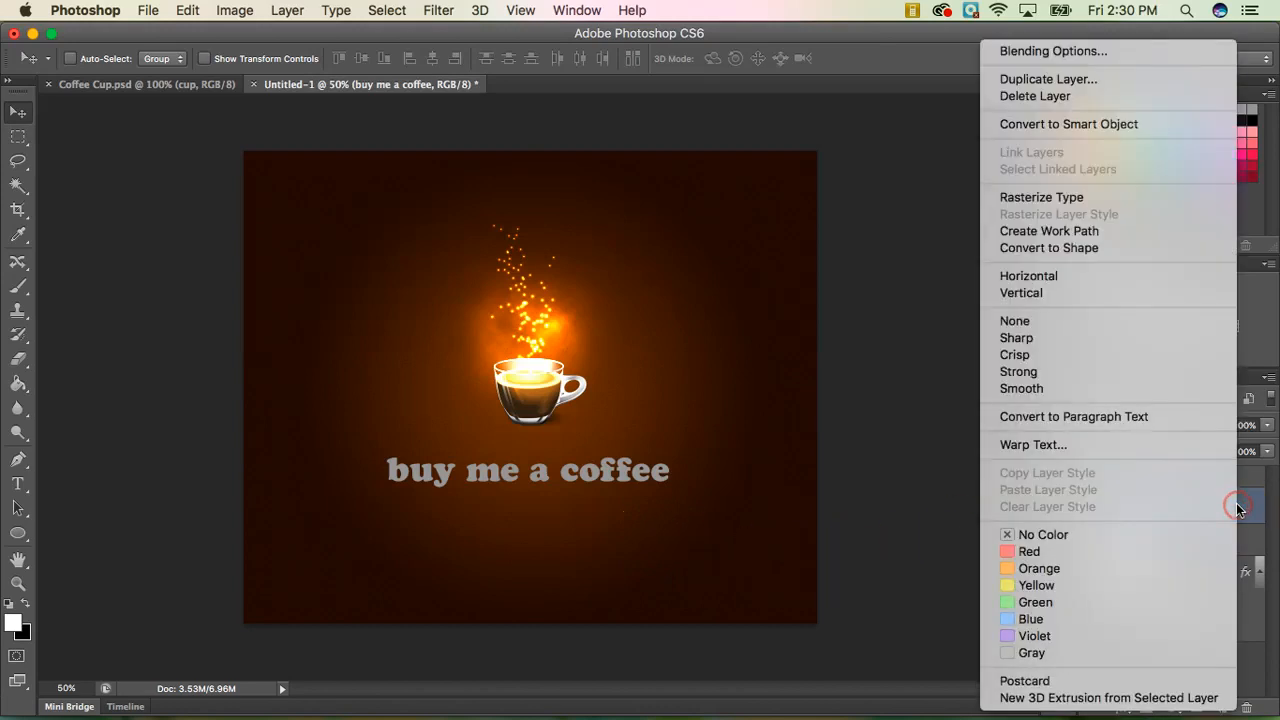
pyautogui.click(1012, 51)
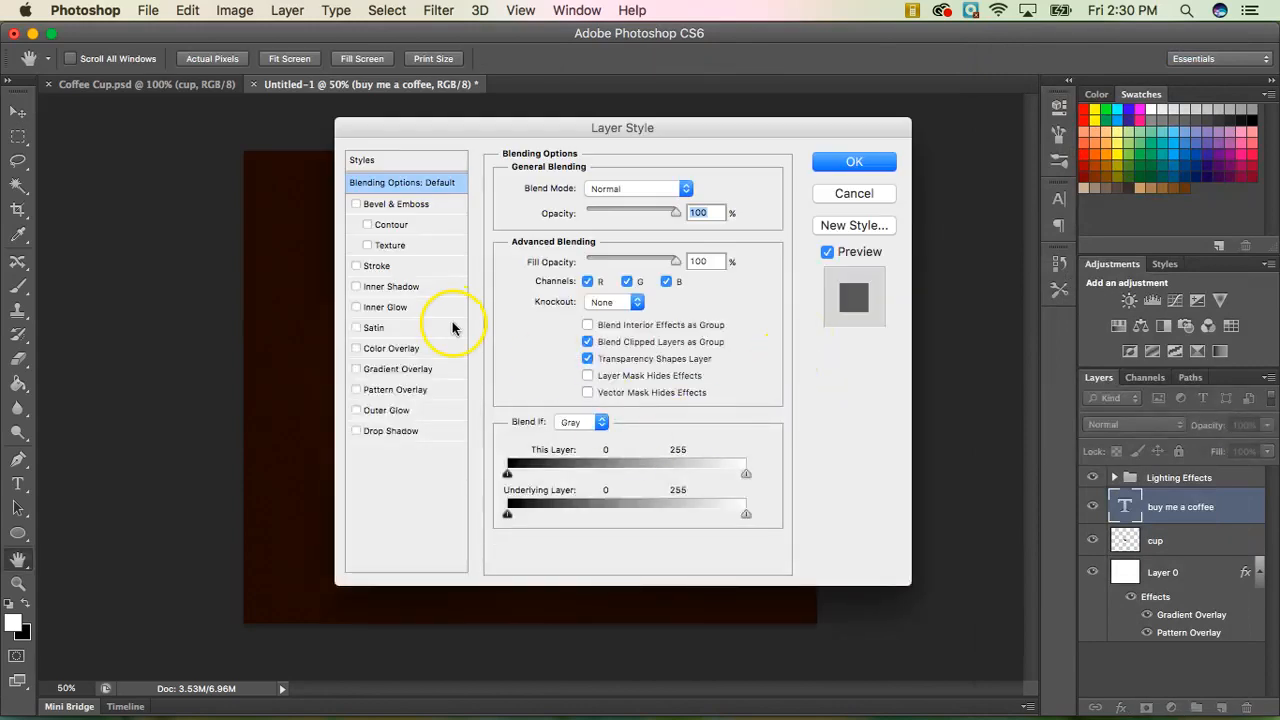
pyautogui.click(409, 372)
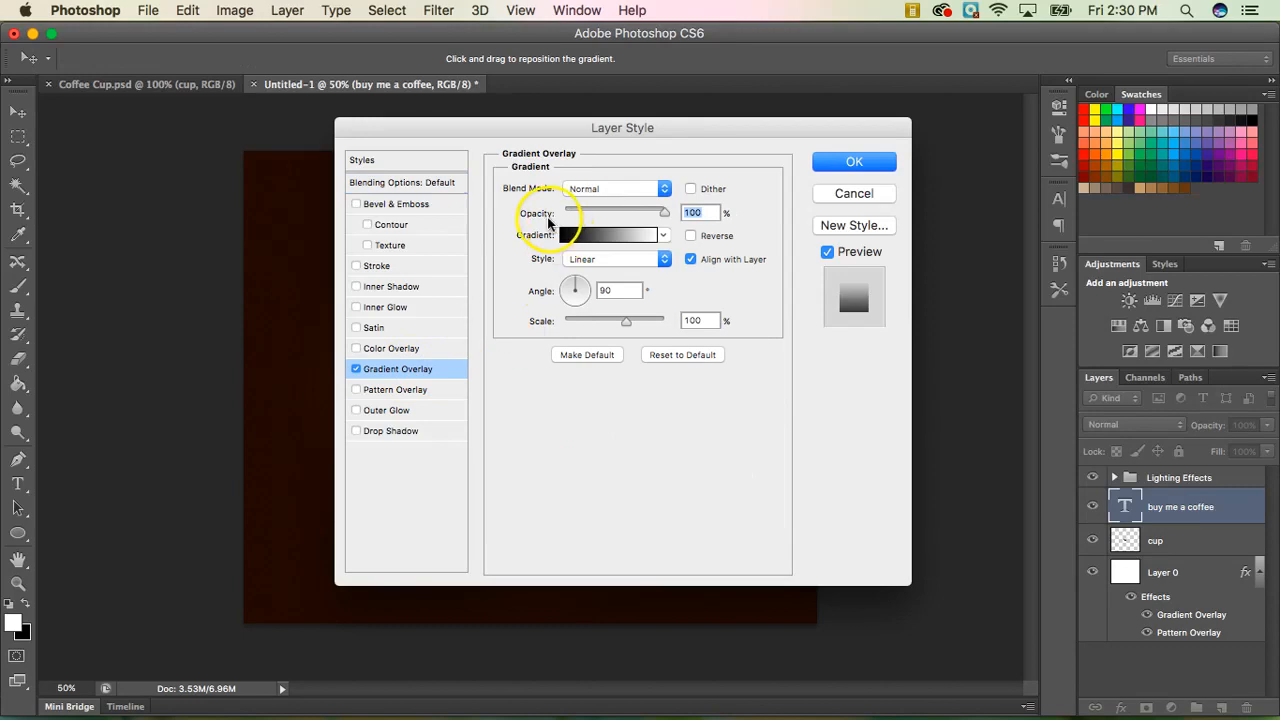
pyautogui.click(605, 236)
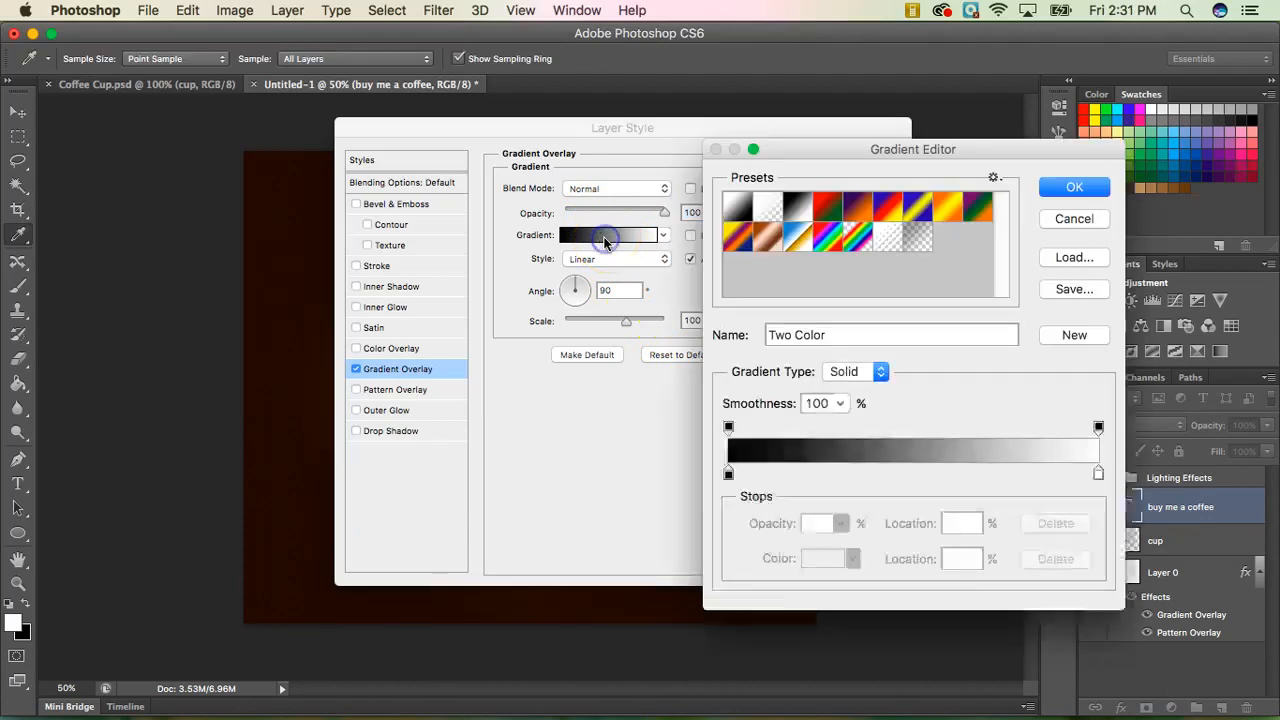
# Open the color of the gradient's black start stop and add that color to the swatches
pyautogui.click(728, 474)
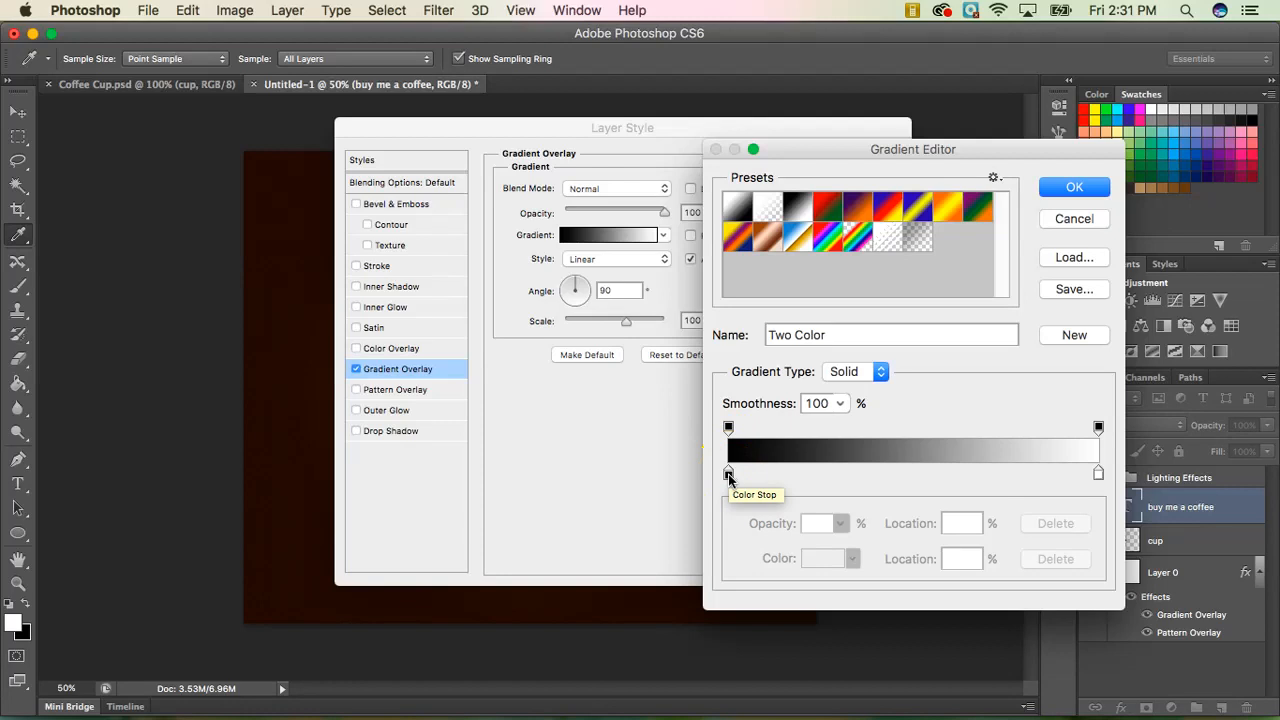
pyautogui.doubleClick(728, 474)
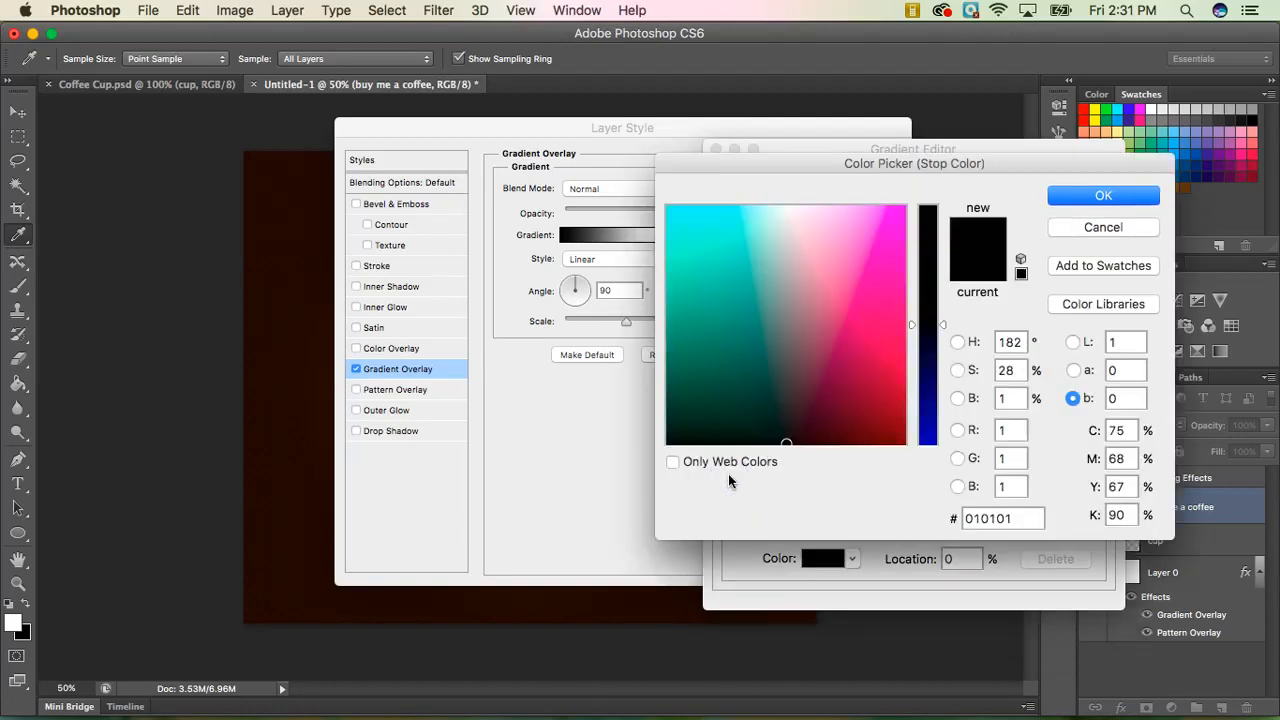
pyautogui.click(1090, 275)
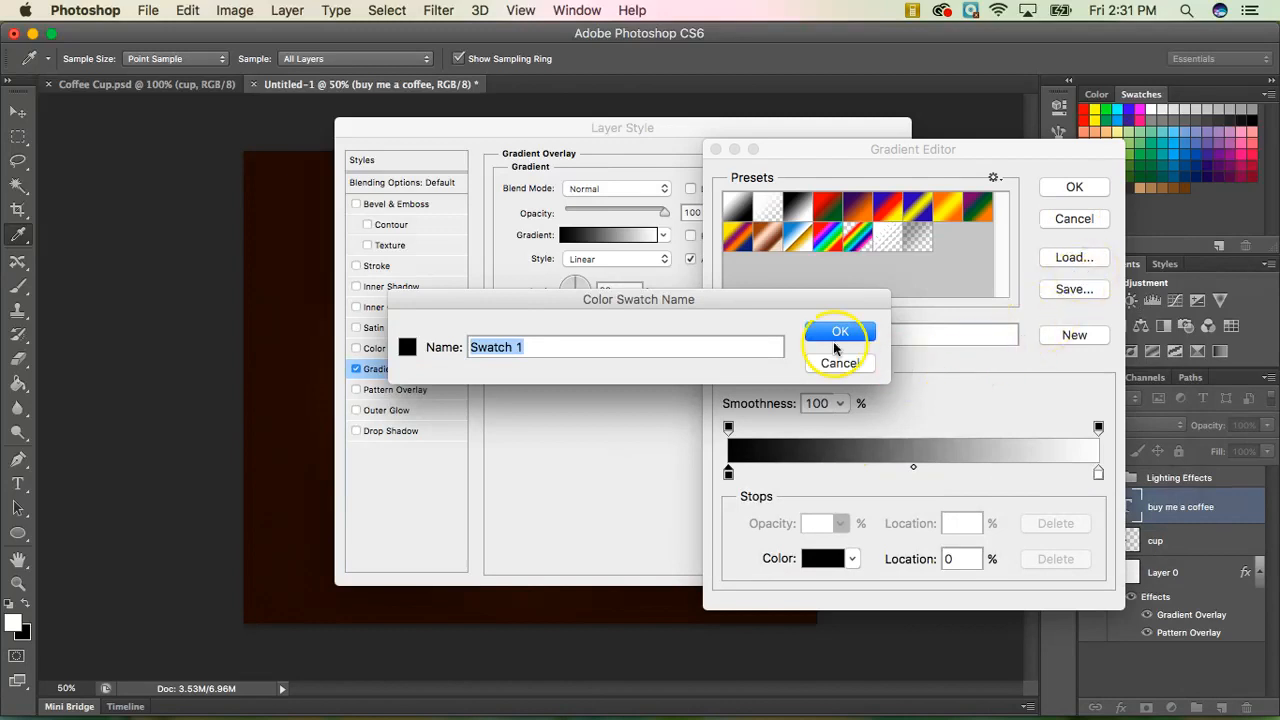
pyautogui.click(852, 336)
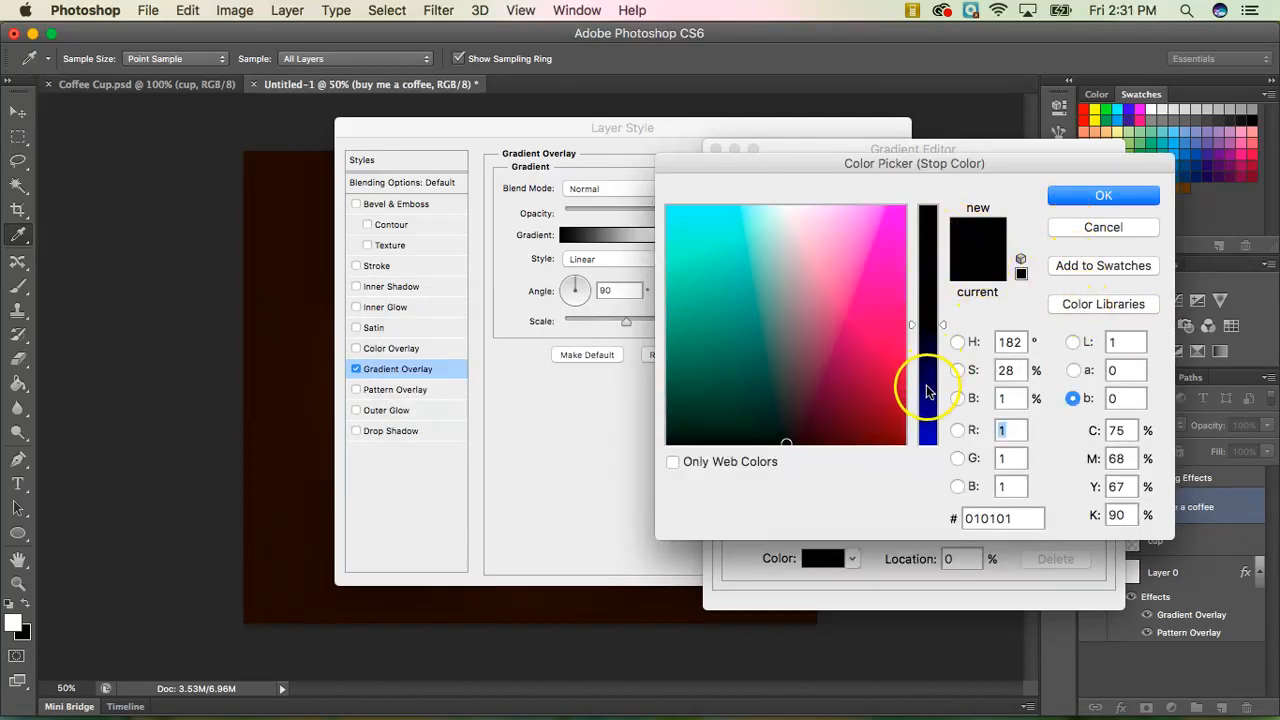
# Try pink and gray shades for the overlay gradient's start color stop
pyautogui.click(860, 371)
pyautogui.click(862, 285)
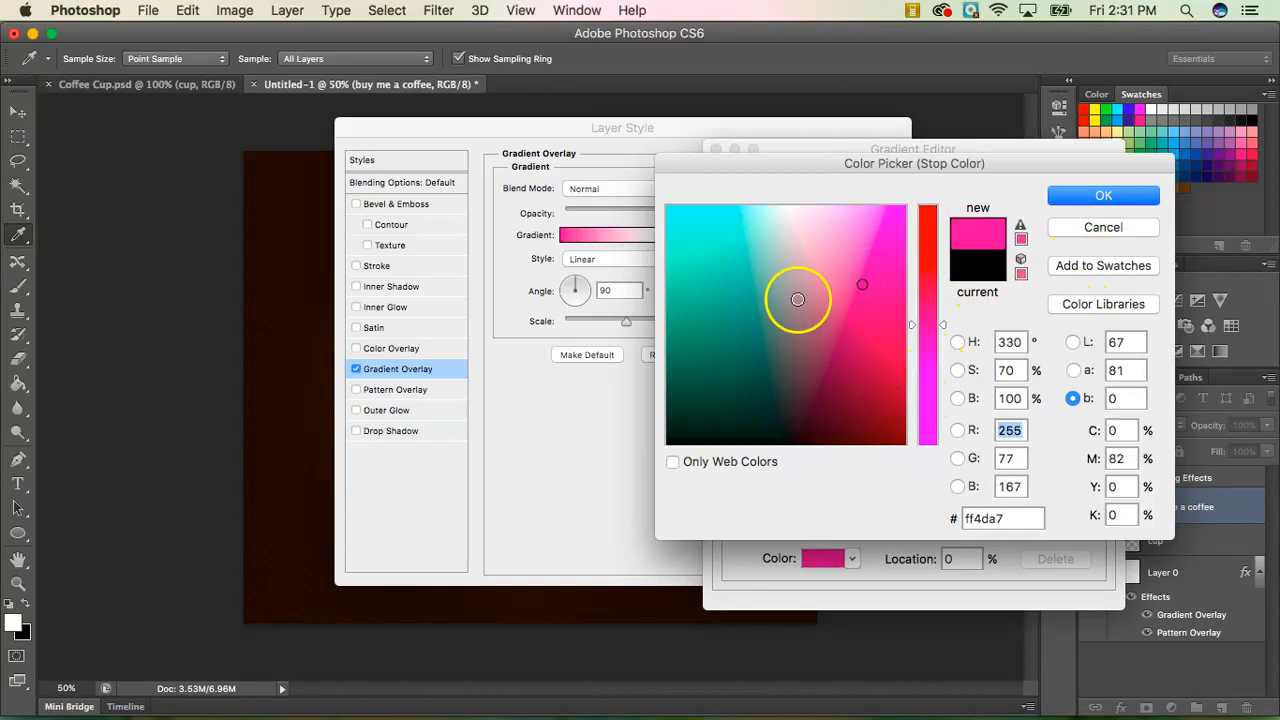
pyautogui.click(786, 300)
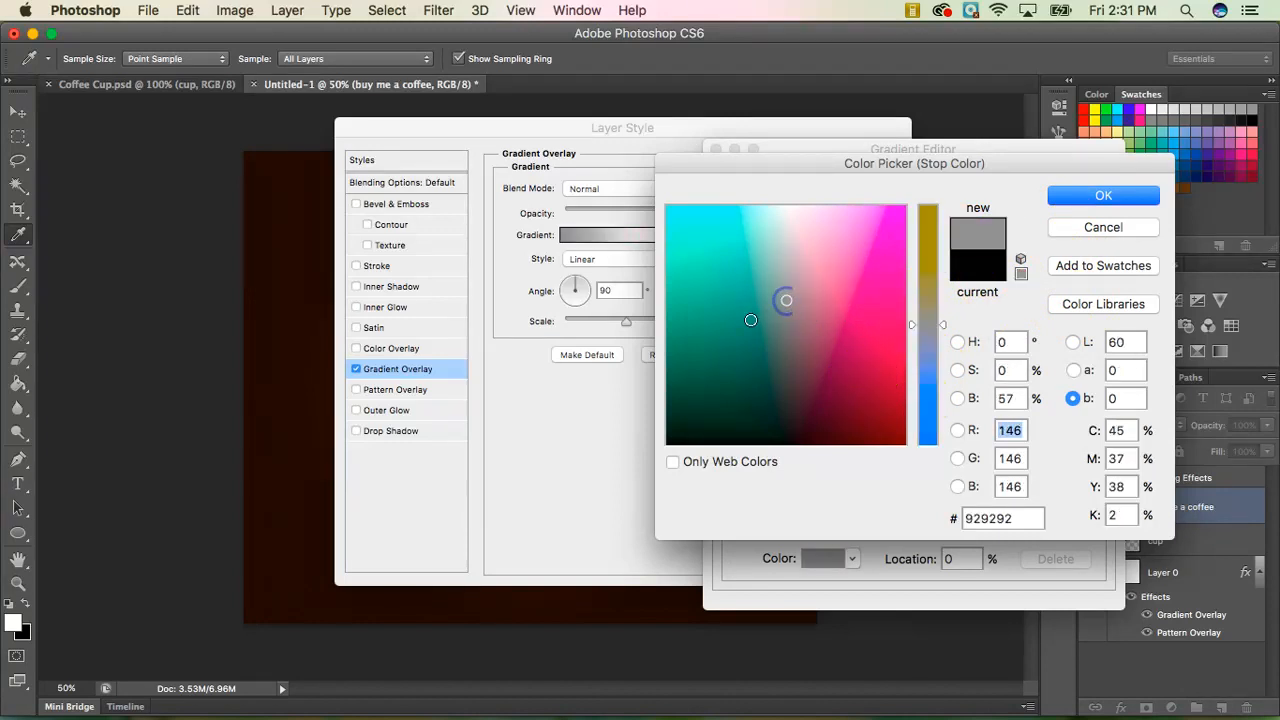
pyautogui.click(882, 246)
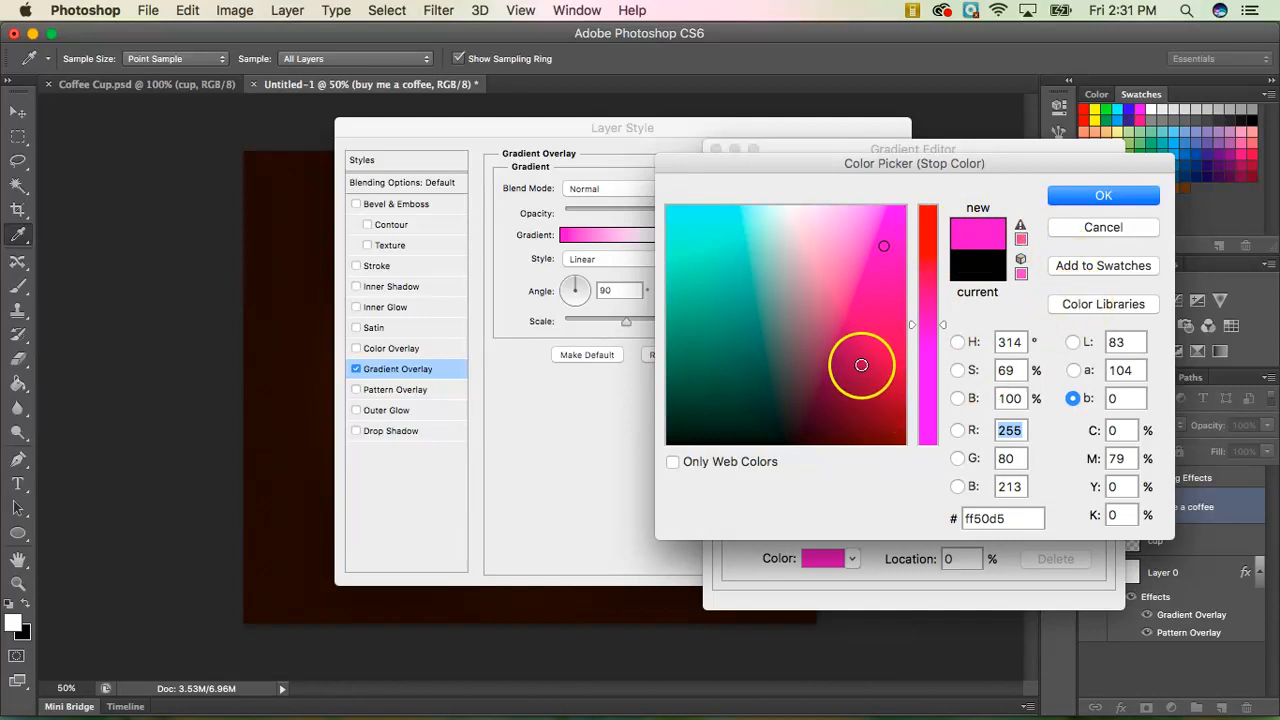
# Limit the color choice to web colors and set the overlay gradient's start stop to orange ff9900
pyautogui.click(680, 466)
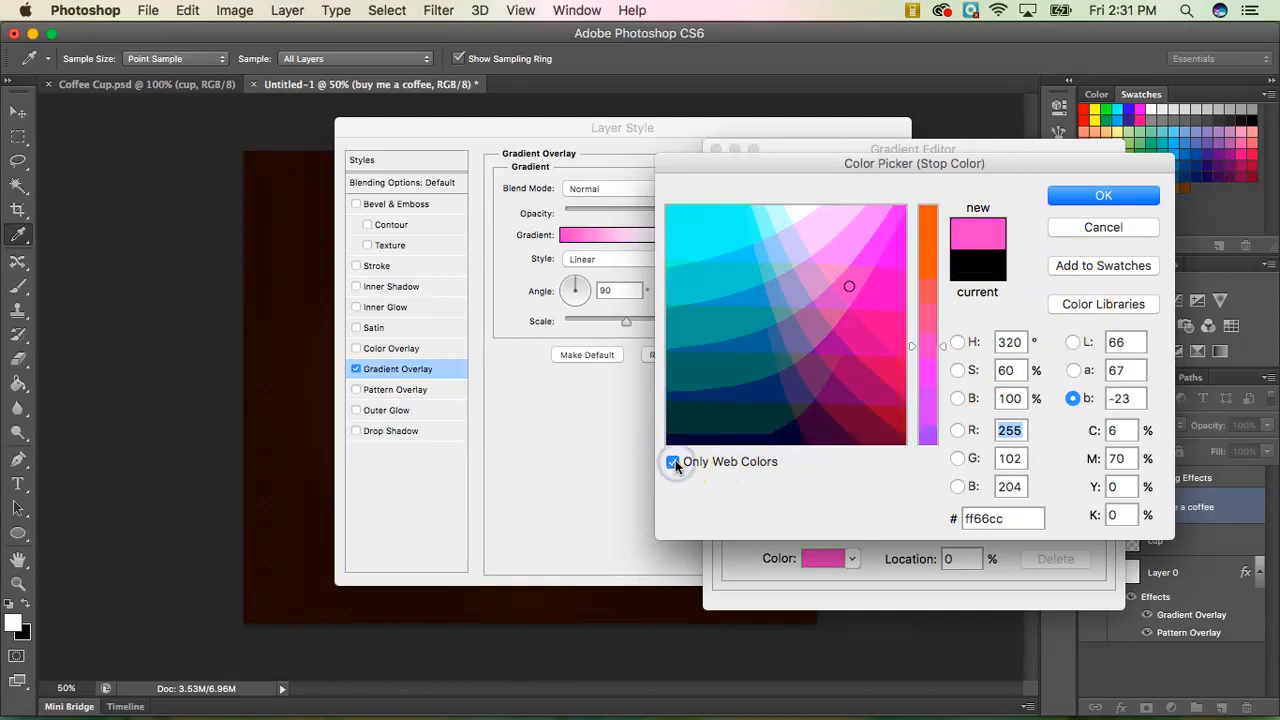
pyautogui.click(926, 256)
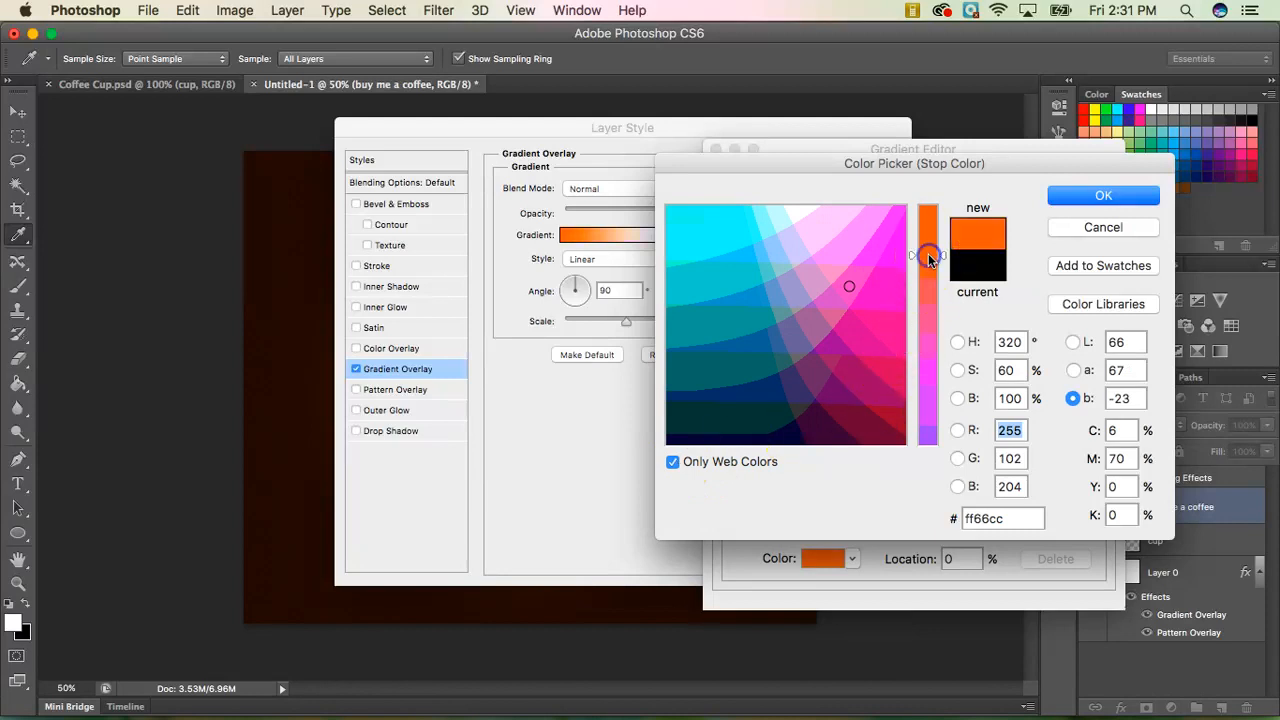
pyautogui.click(825, 284)
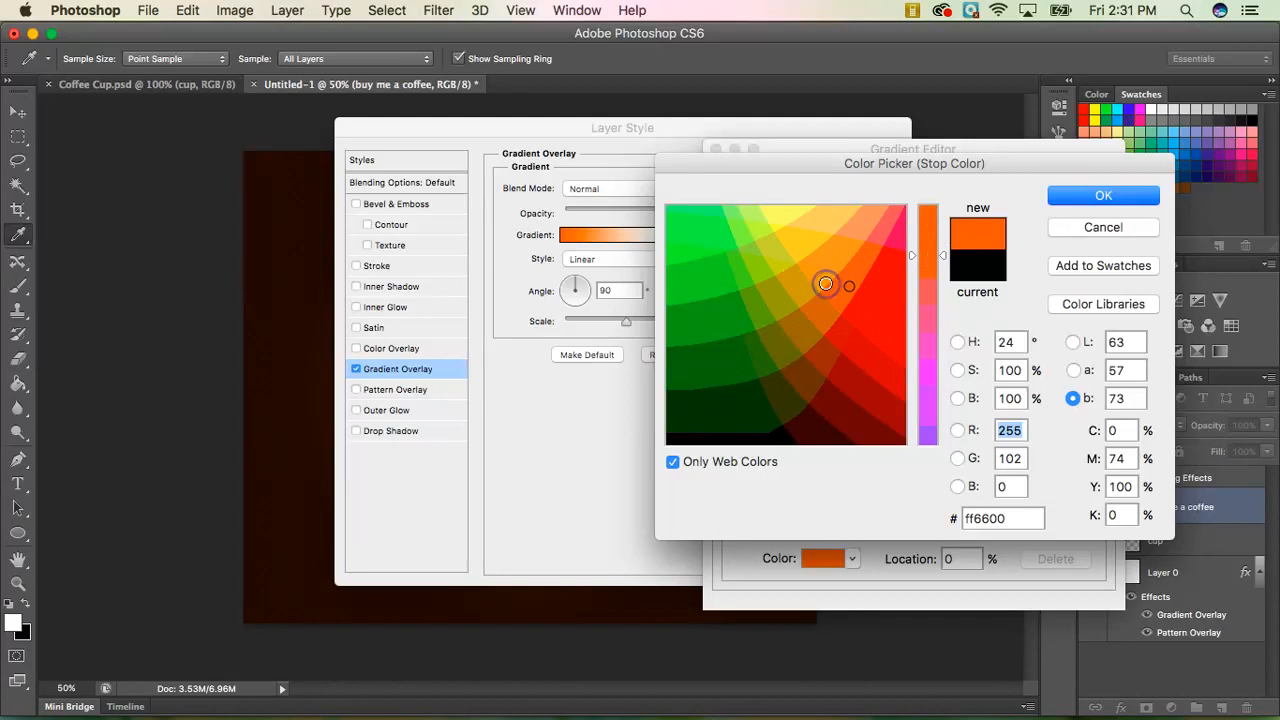
pyautogui.click(822, 280)
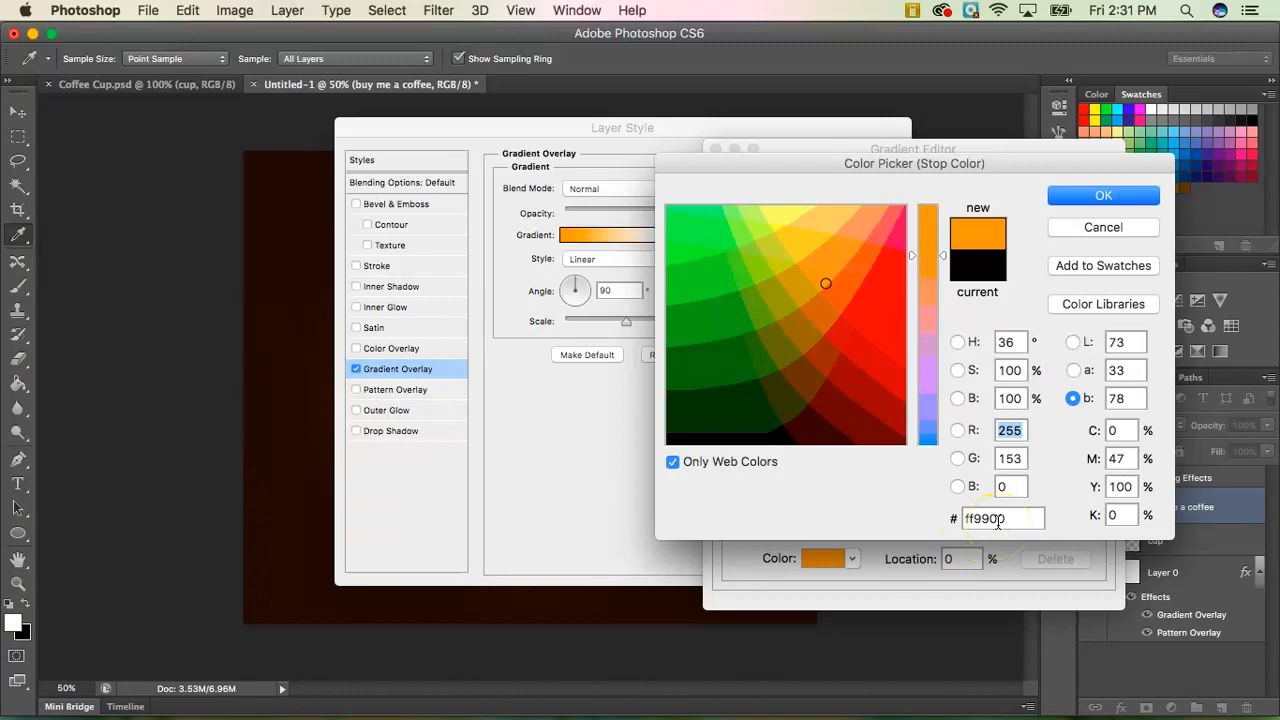
pyautogui.click(1072, 196)
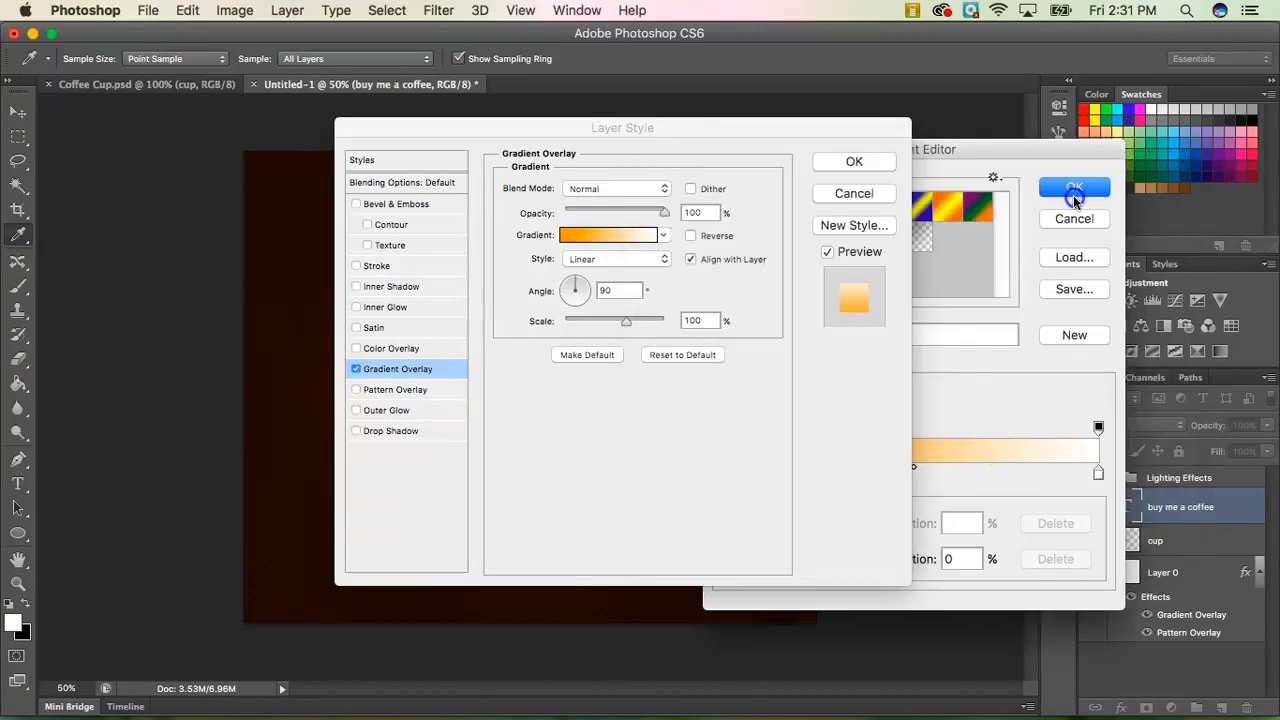
# Set the overlay gradient's end stop to dark orange-brown 993300 and apply the gradient
pyautogui.doubleClick(1098, 476)
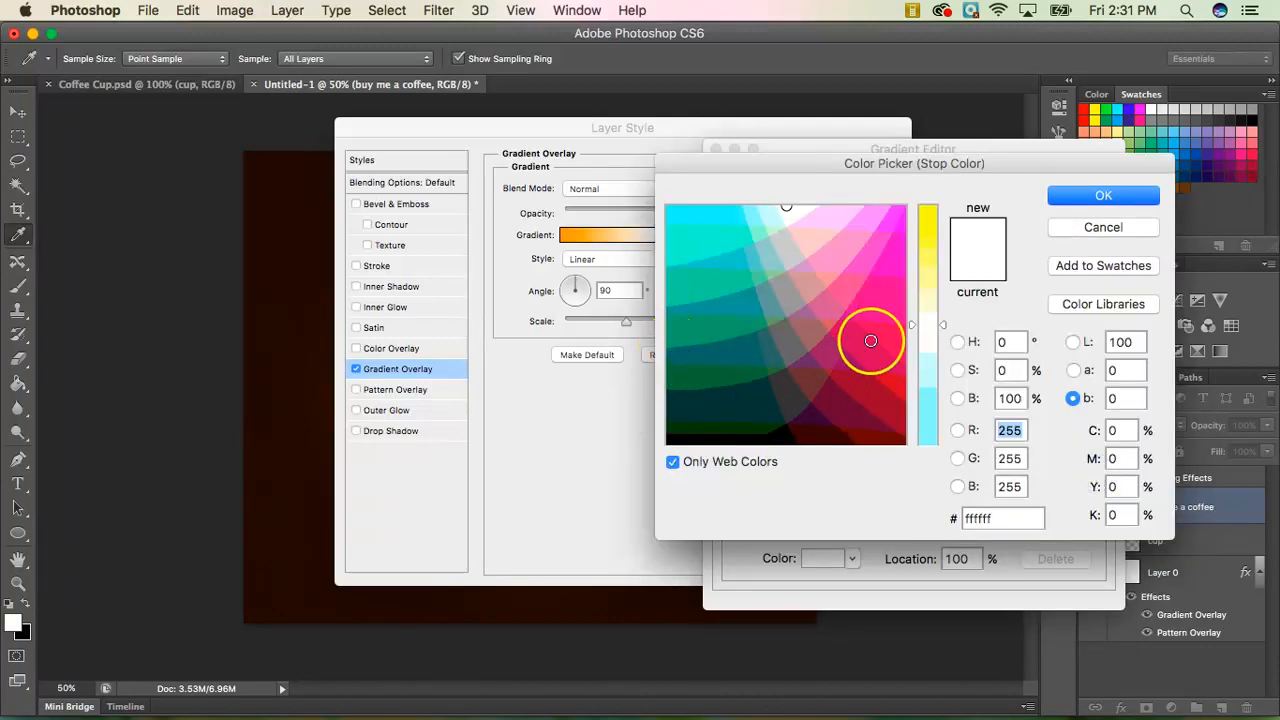
pyautogui.click(921, 244)
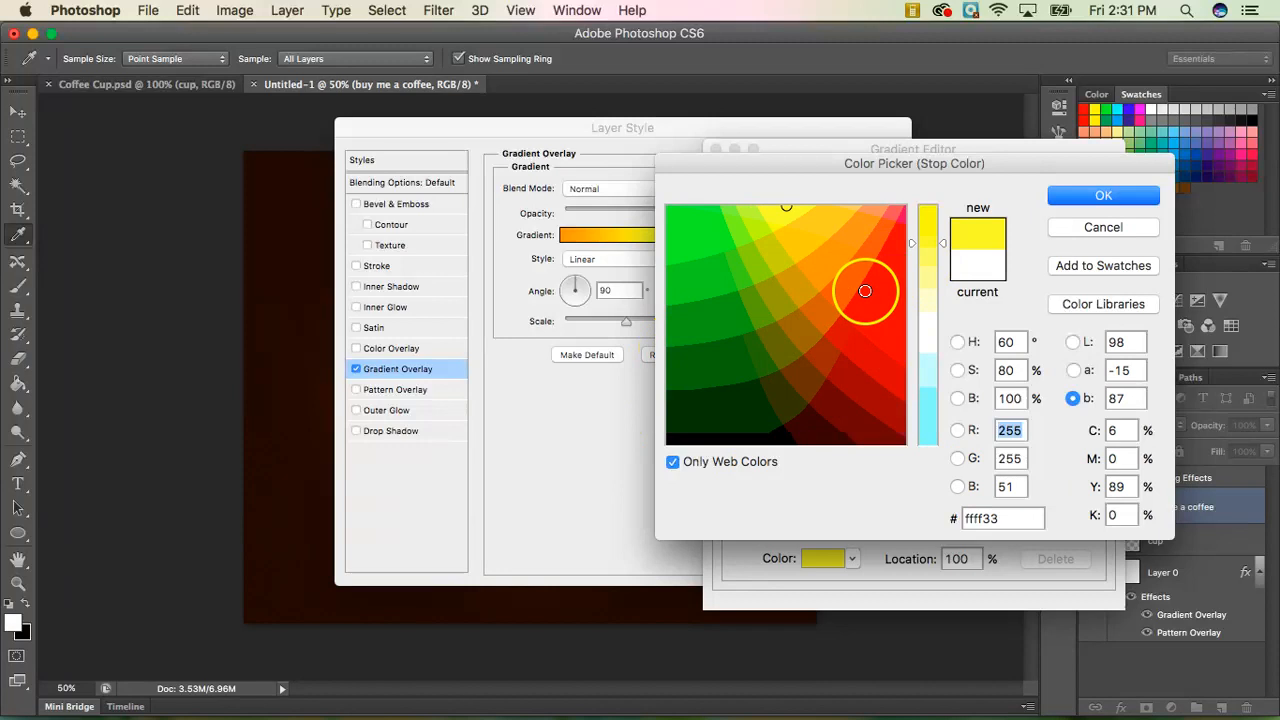
pyautogui.click(830, 285)
pyautogui.moveTo(830, 285); pyautogui.dragTo(822, 348)
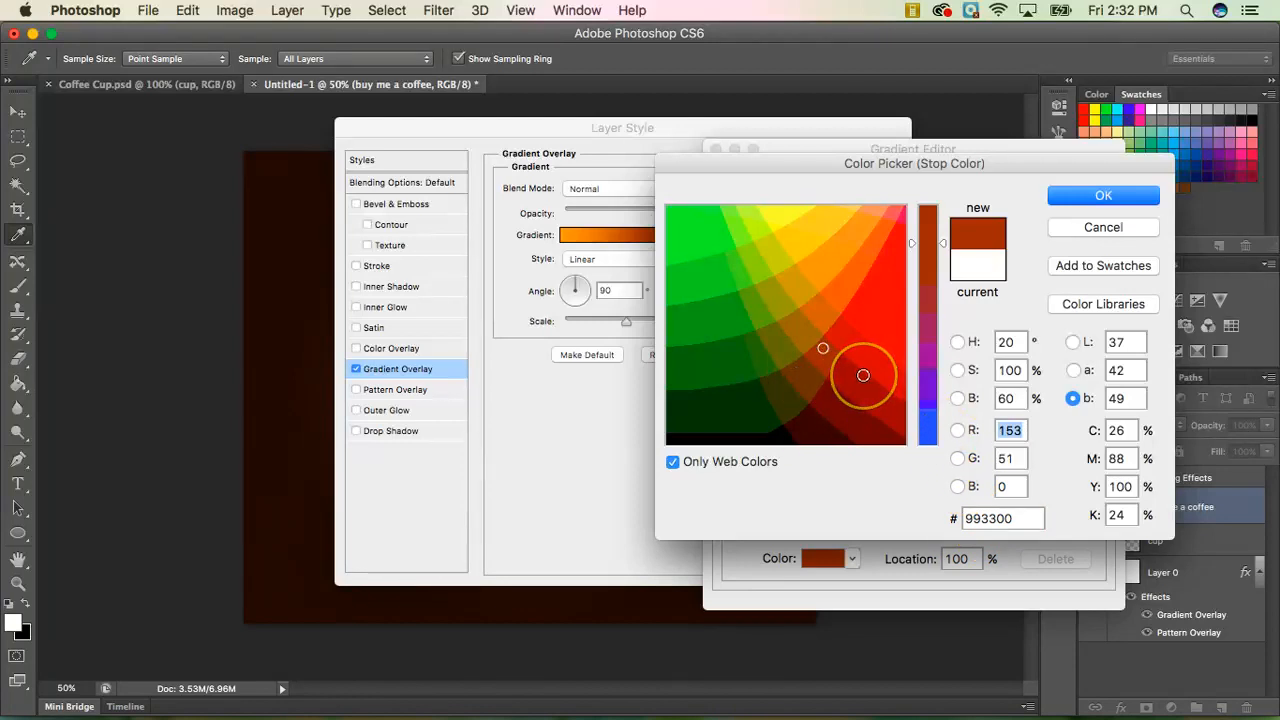
pyautogui.click(1101, 197)
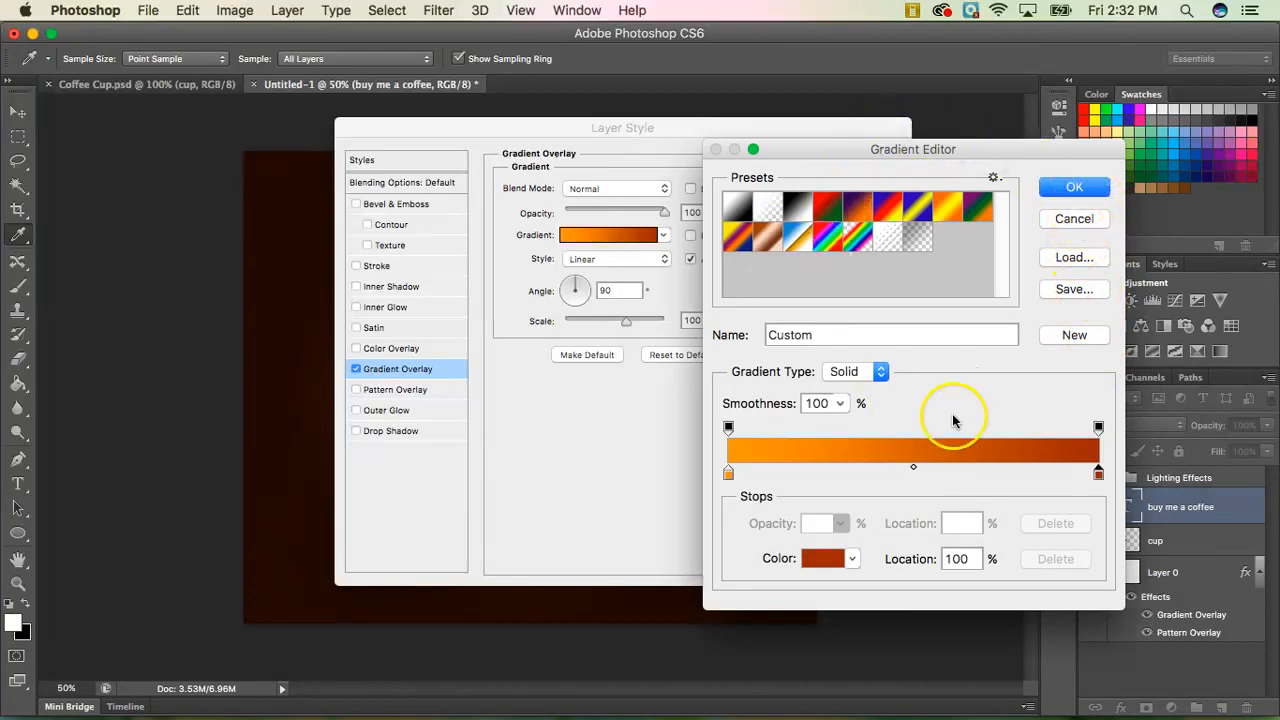
pyautogui.click(1062, 190)
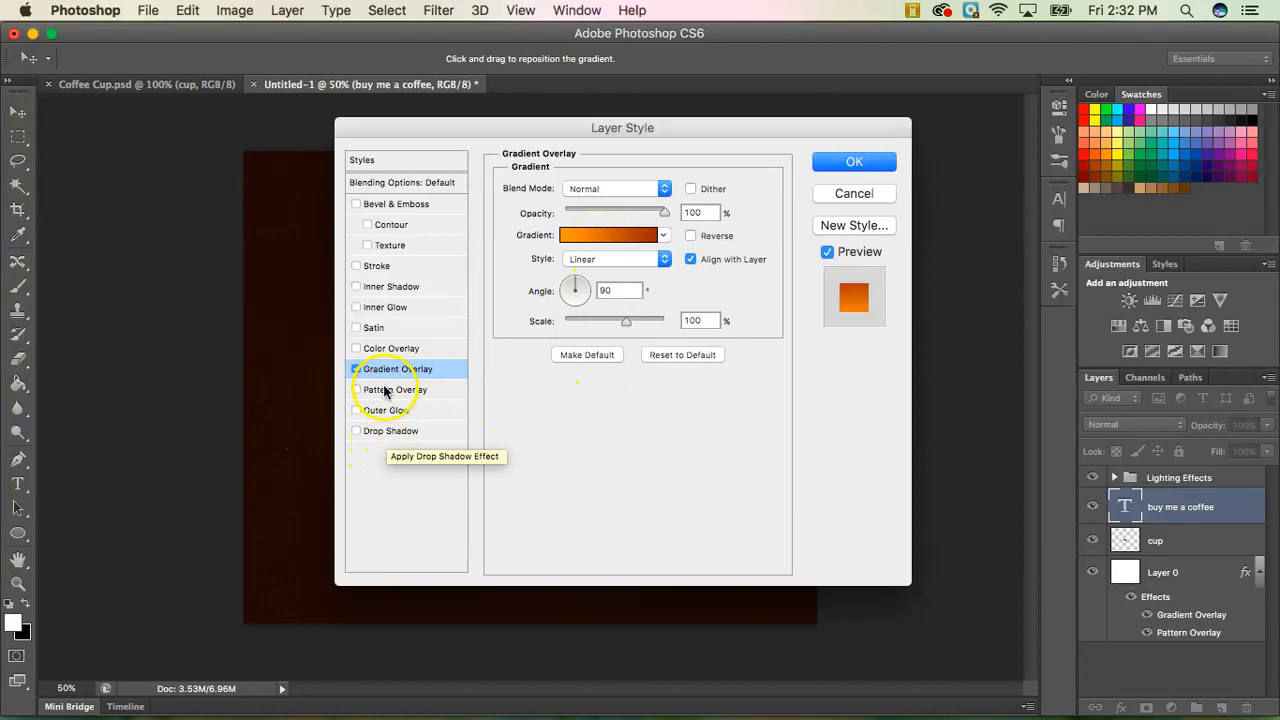
# Add a 1 px outside Stroke to the text layer and set its fill type to Gradient
pyautogui.click(378, 268)
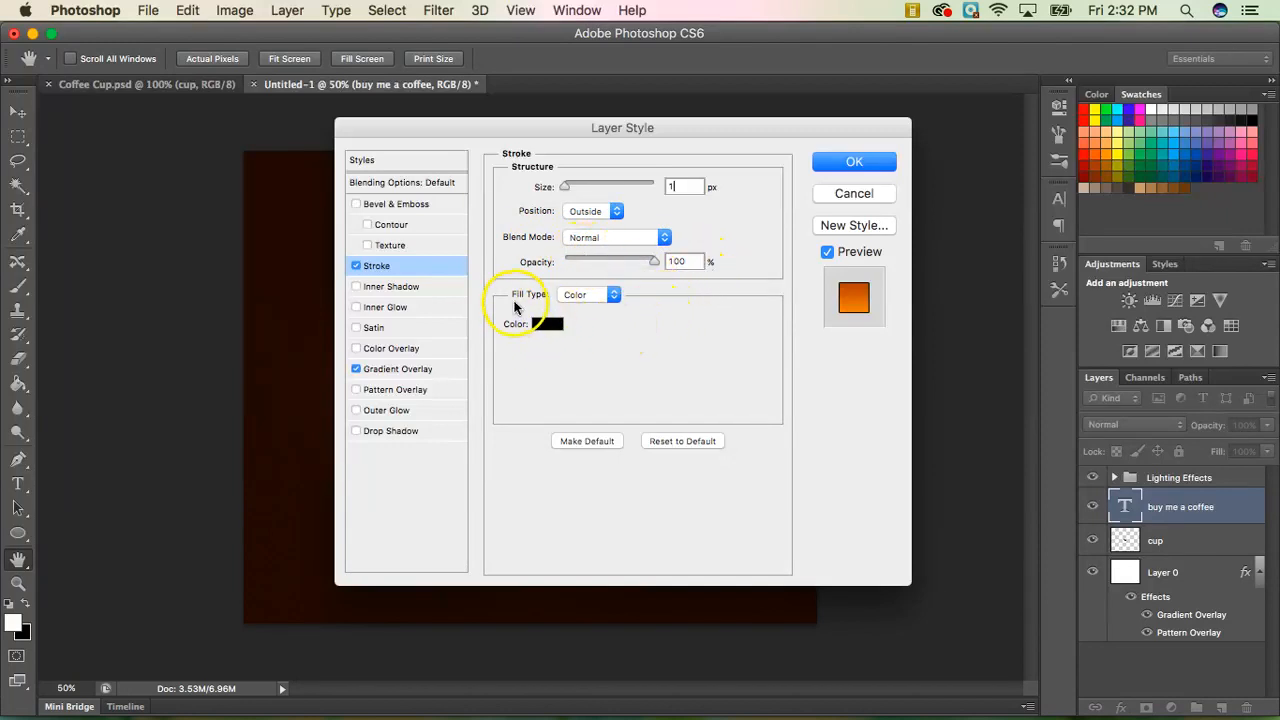
pyautogui.click(577, 296)
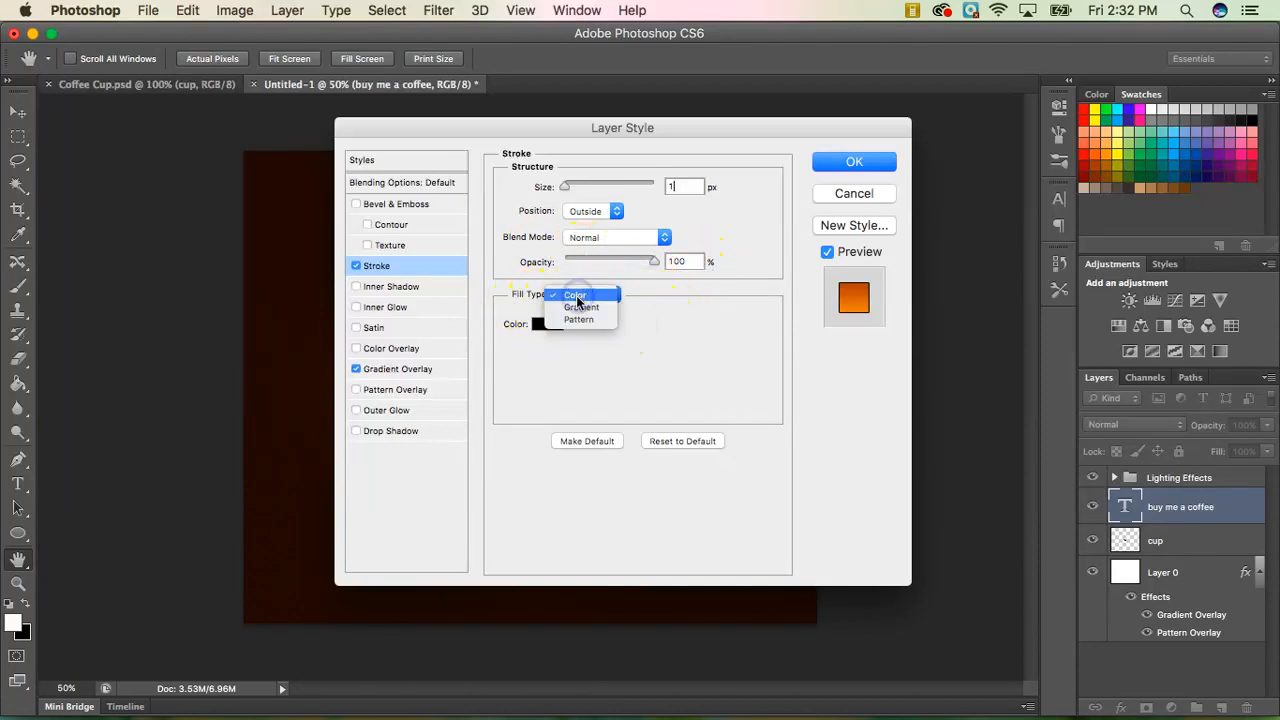
pyautogui.click(580, 307)
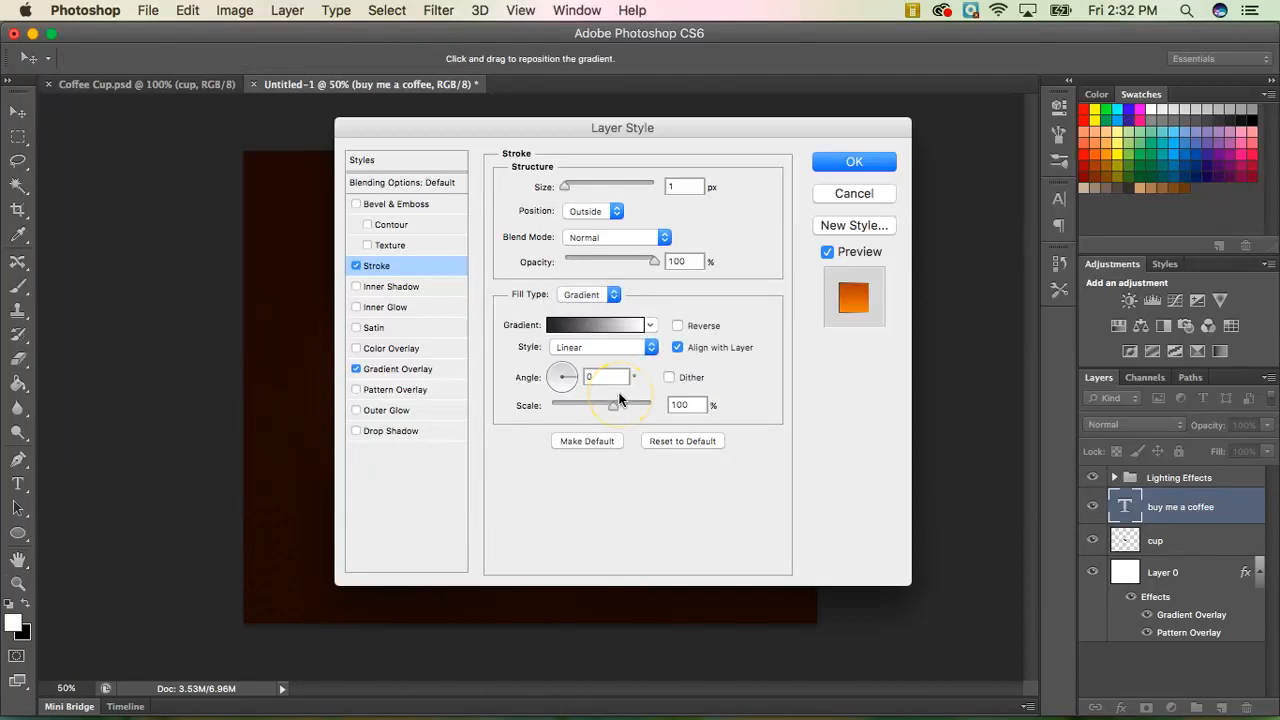
# Set the start color stop of the stroke's gradient to orange cc6600
pyautogui.click(603, 330)
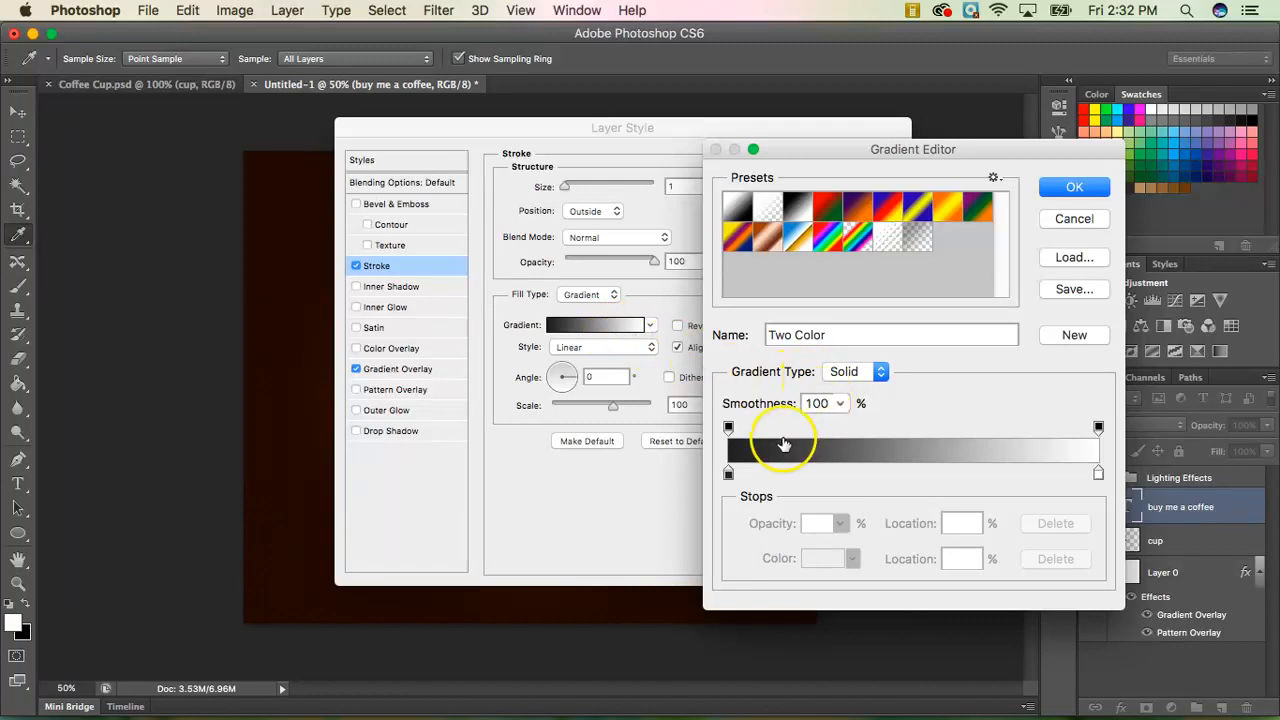
pyautogui.doubleClick(728, 476)
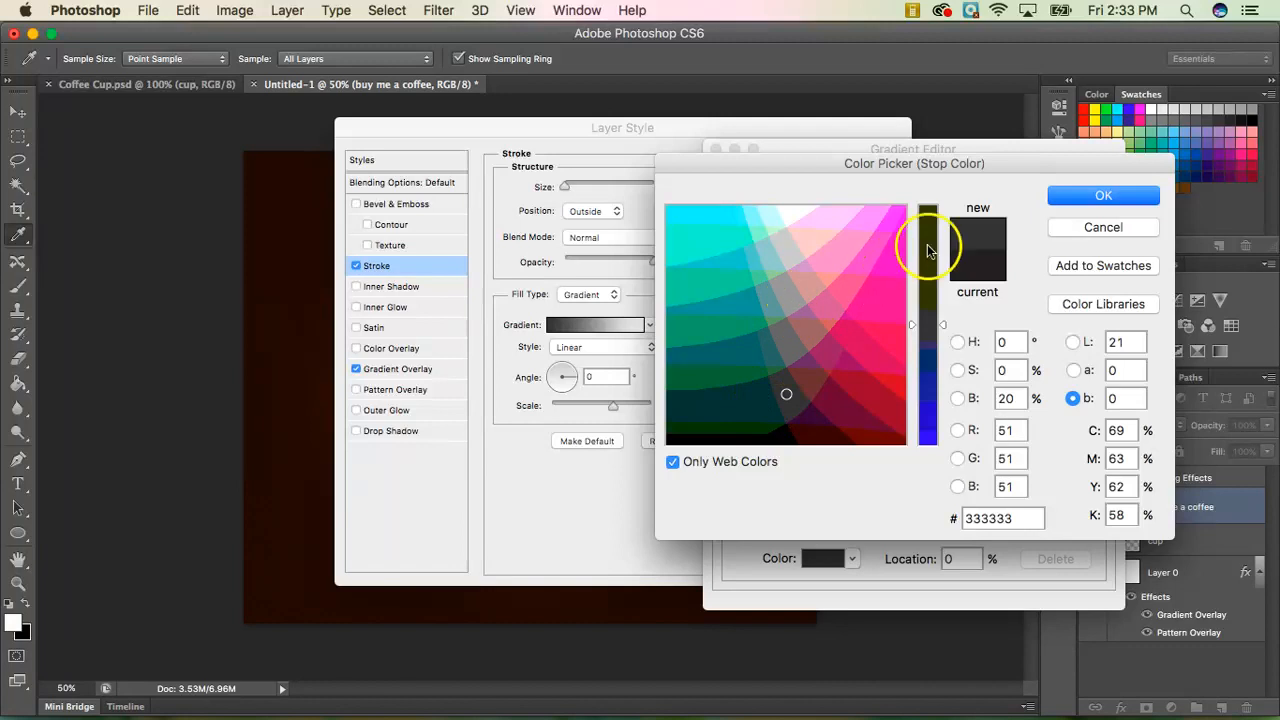
pyautogui.click(822, 265)
pyautogui.click(928, 251)
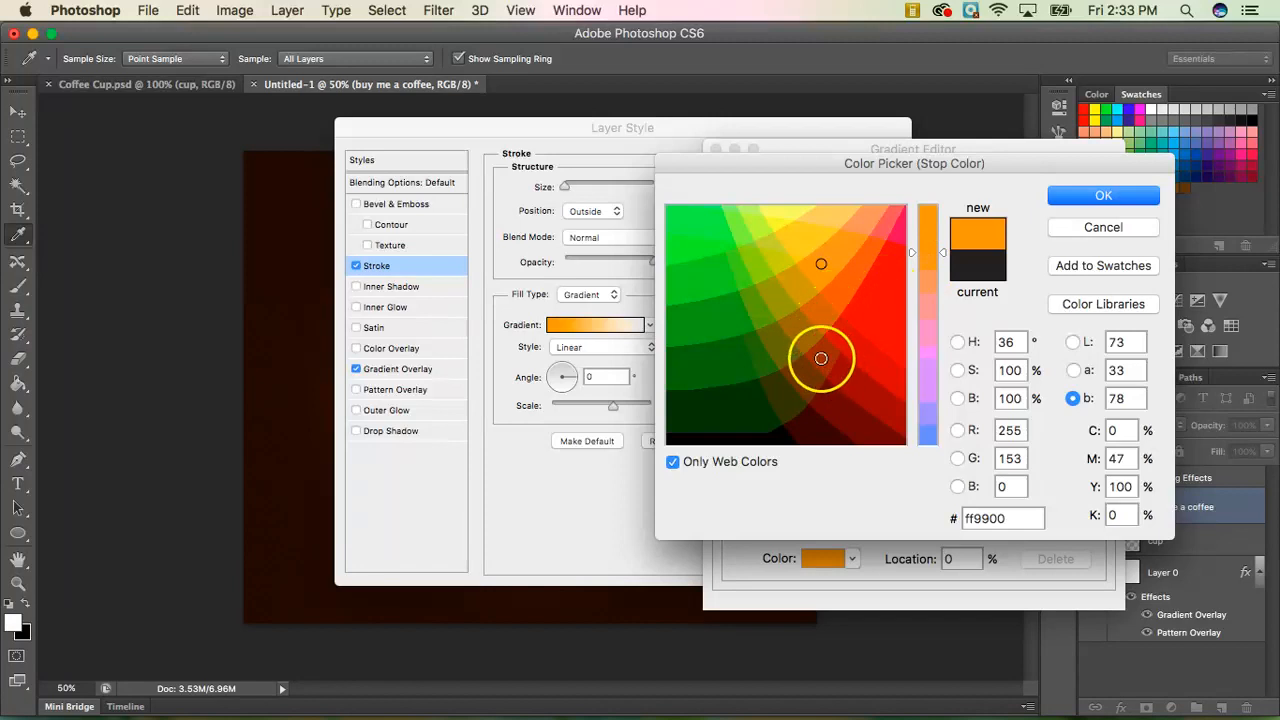
pyautogui.click(807, 367)
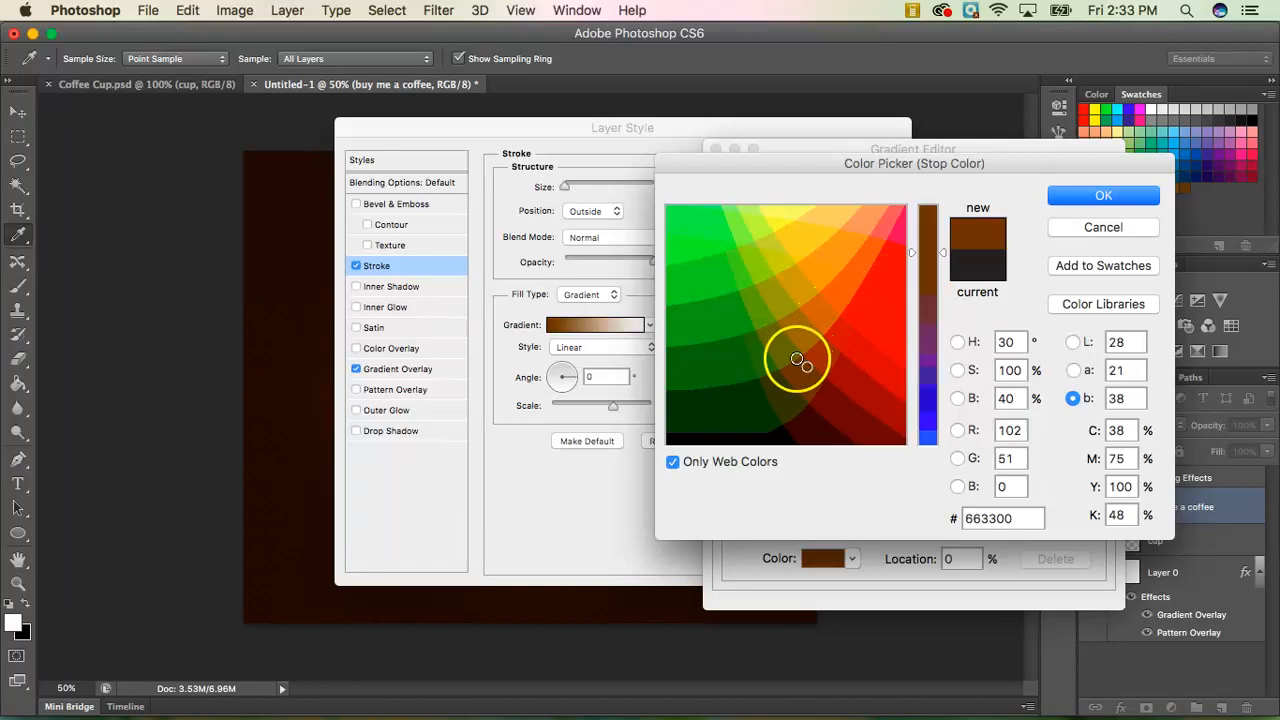
pyautogui.click(805, 340)
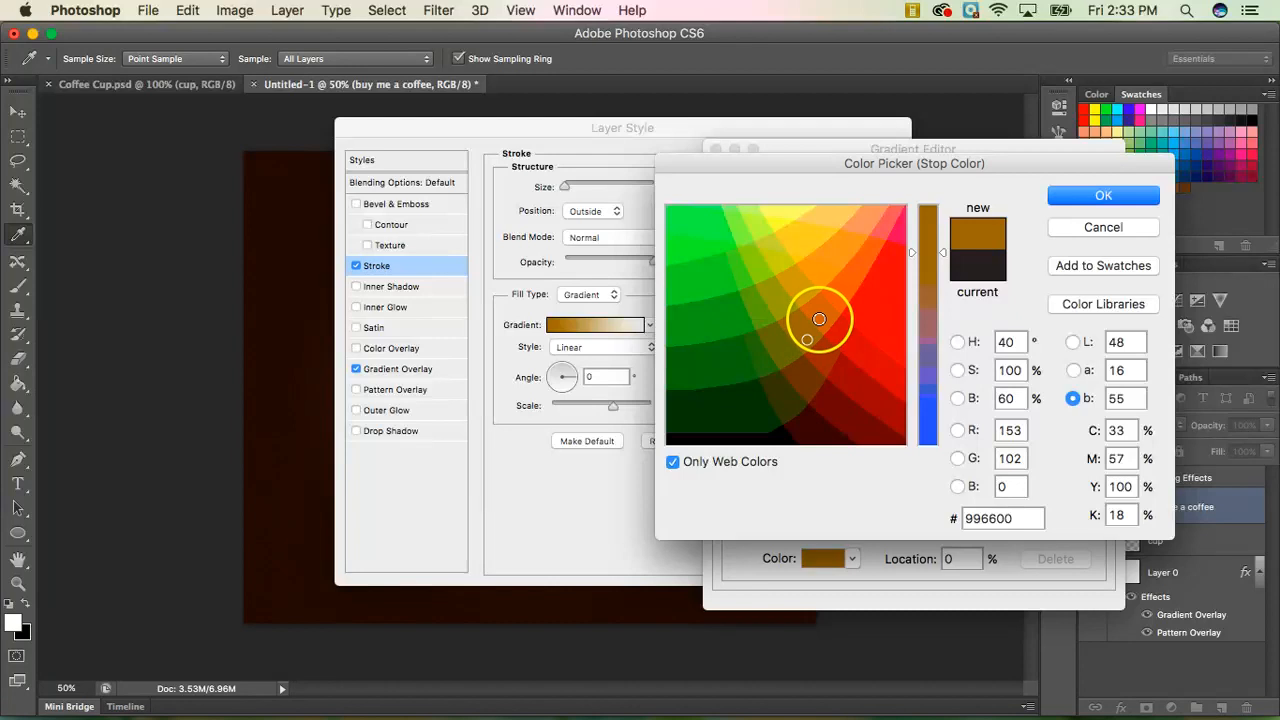
pyautogui.click(820, 320)
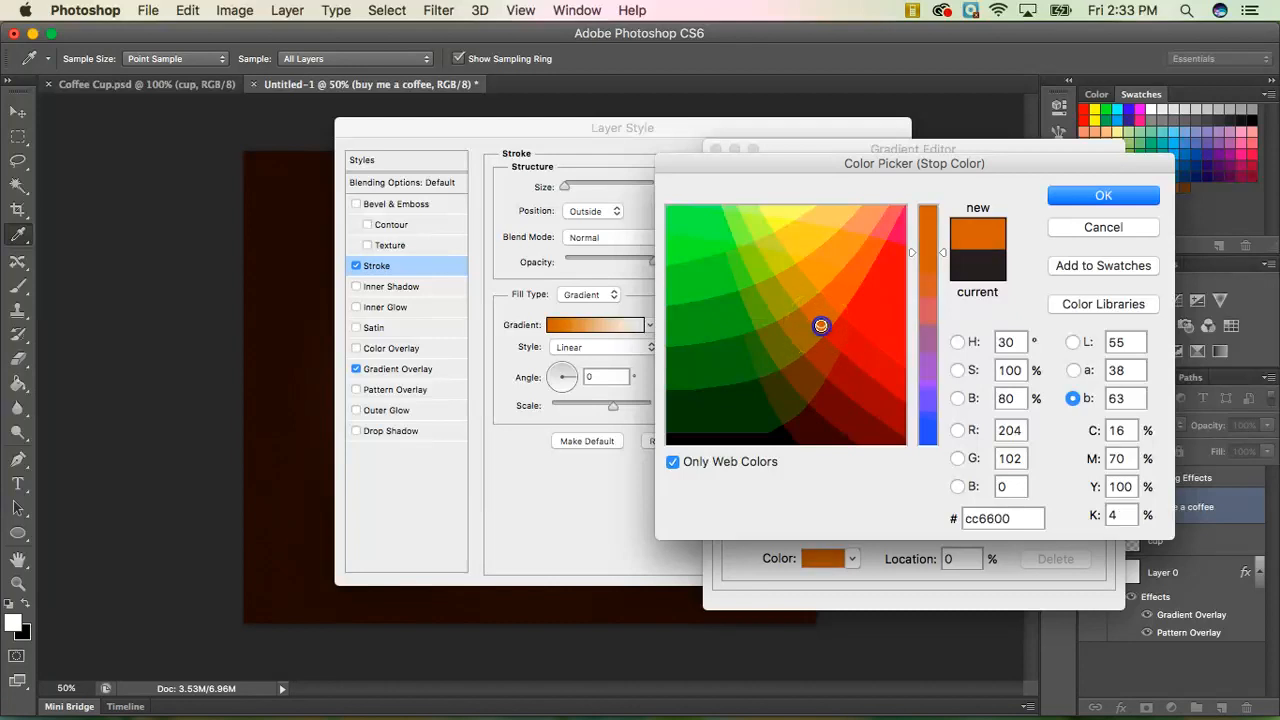
pyautogui.moveTo(820, 329); pyautogui.dragTo(821, 328)
pyautogui.click(944, 259)
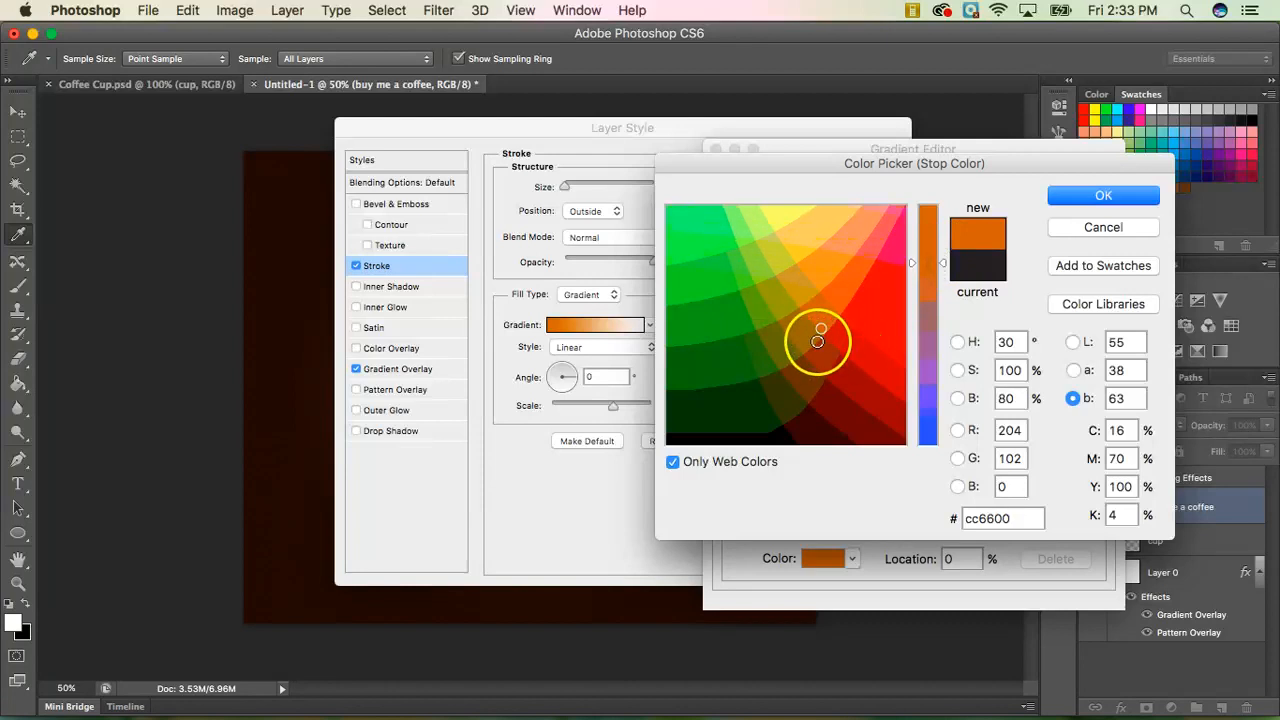
pyautogui.click(817, 339)
pyautogui.click(818, 329)
pyautogui.click(982, 528)
pyautogui.click(1101, 198)
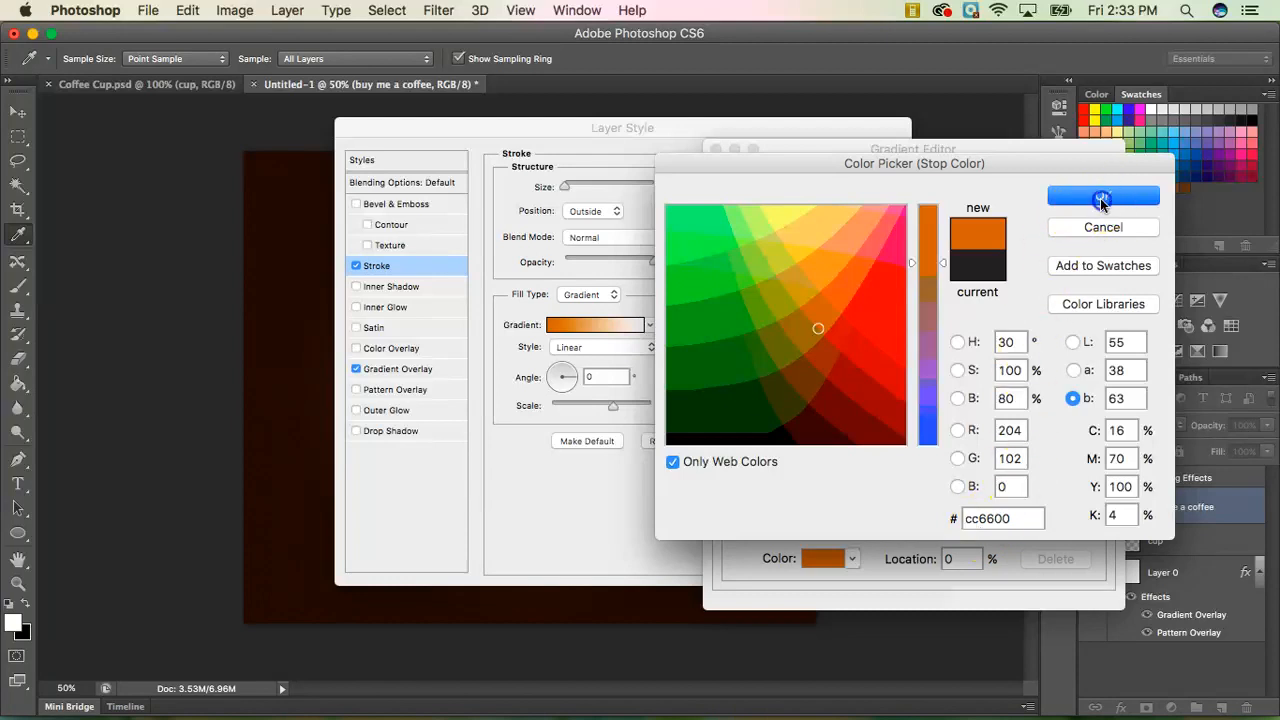
# Set the end color stop of the stroke's gradient to dark orange-brown 993300 and apply the gradient
pyautogui.doubleClick(1096, 472)
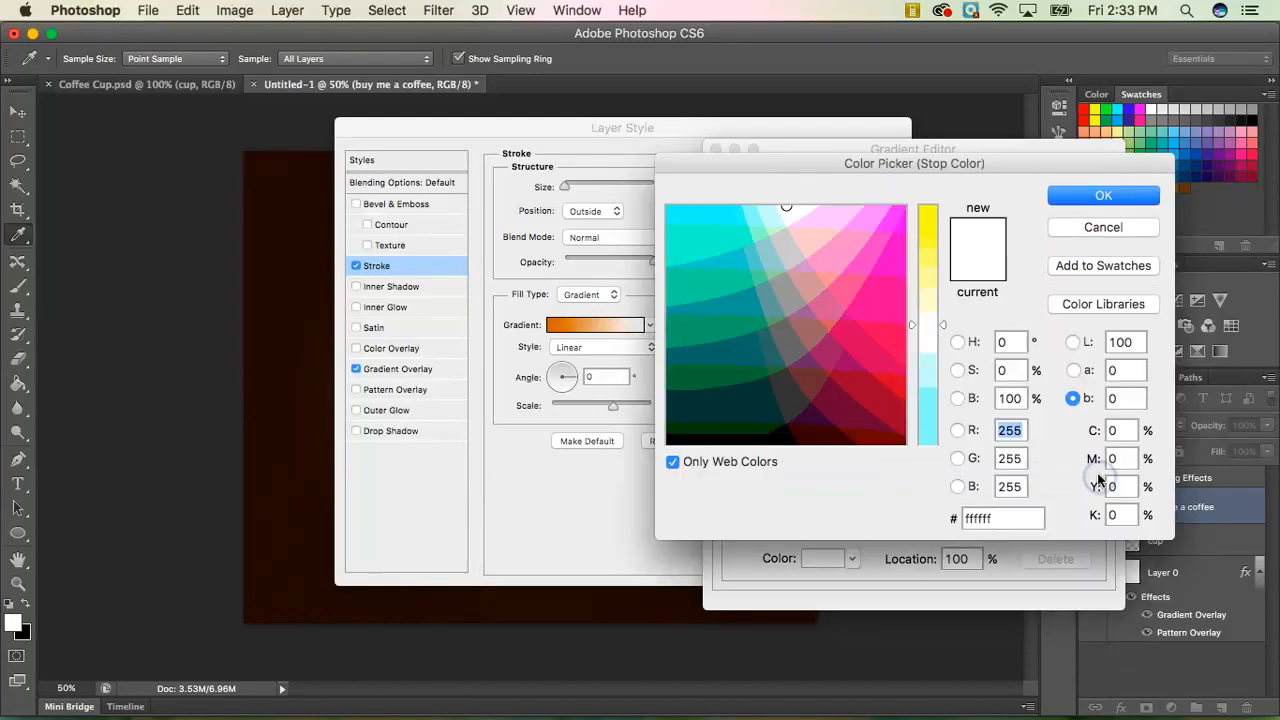
pyautogui.click(846, 304)
pyautogui.click(920, 257)
pyautogui.click(840, 325)
pyautogui.moveTo(840, 325); pyautogui.dragTo(822, 337)
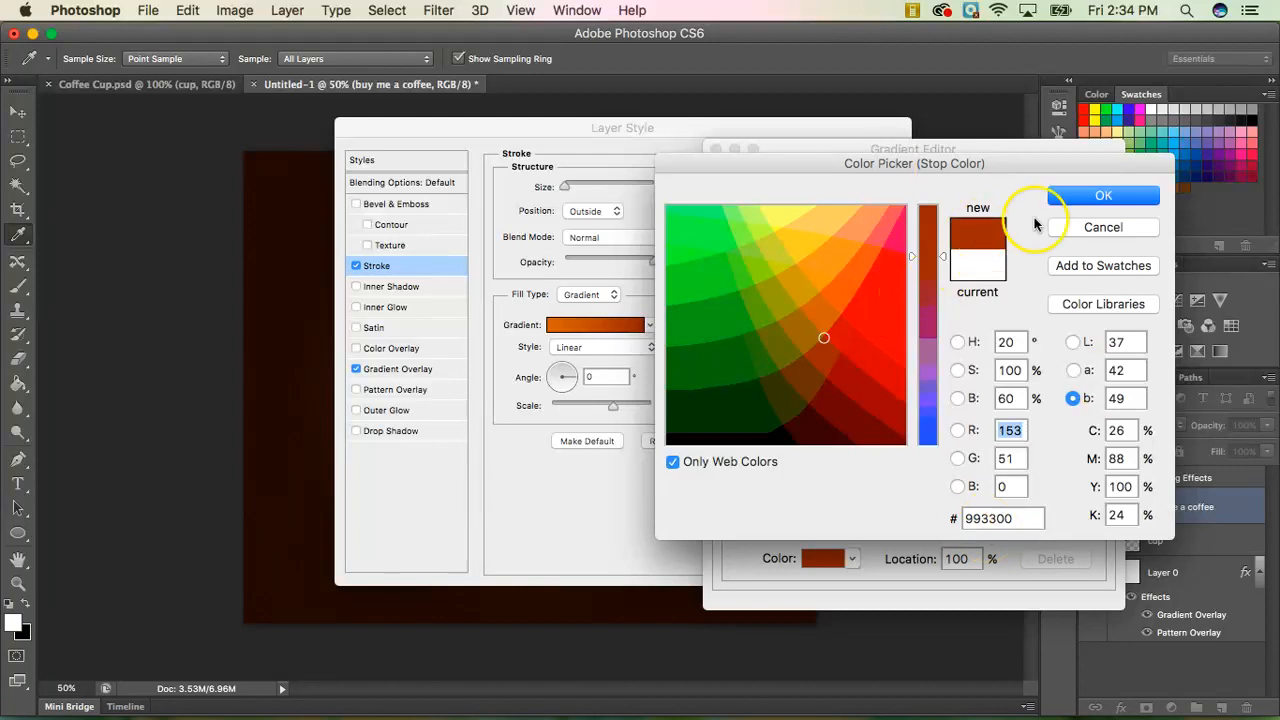
pyautogui.click(1075, 198)
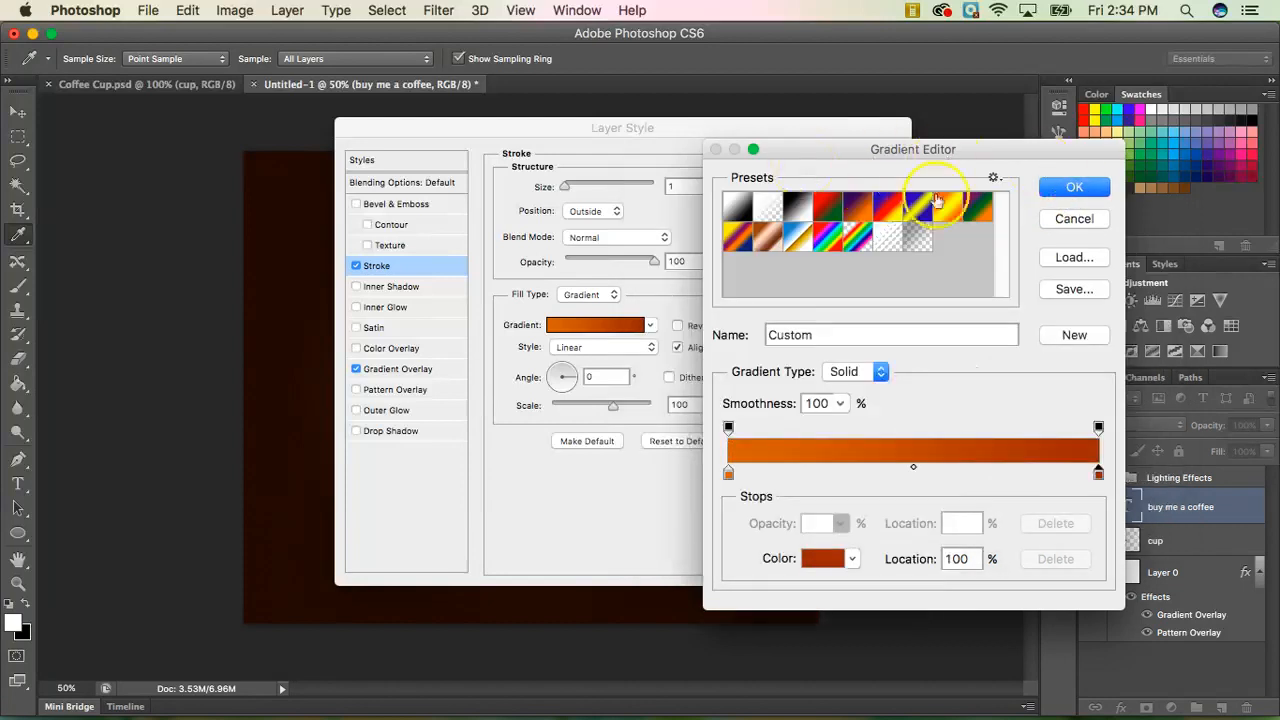
pyautogui.click(1073, 188)
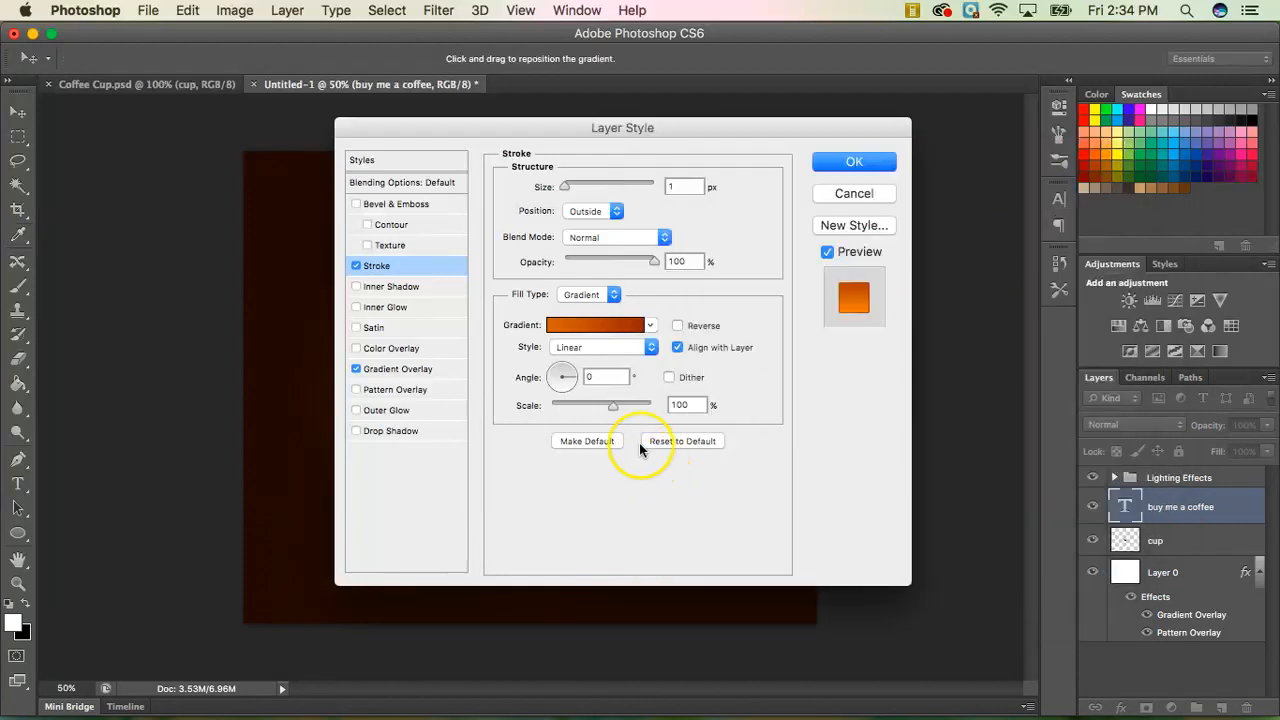
pyautogui.click(649, 418)
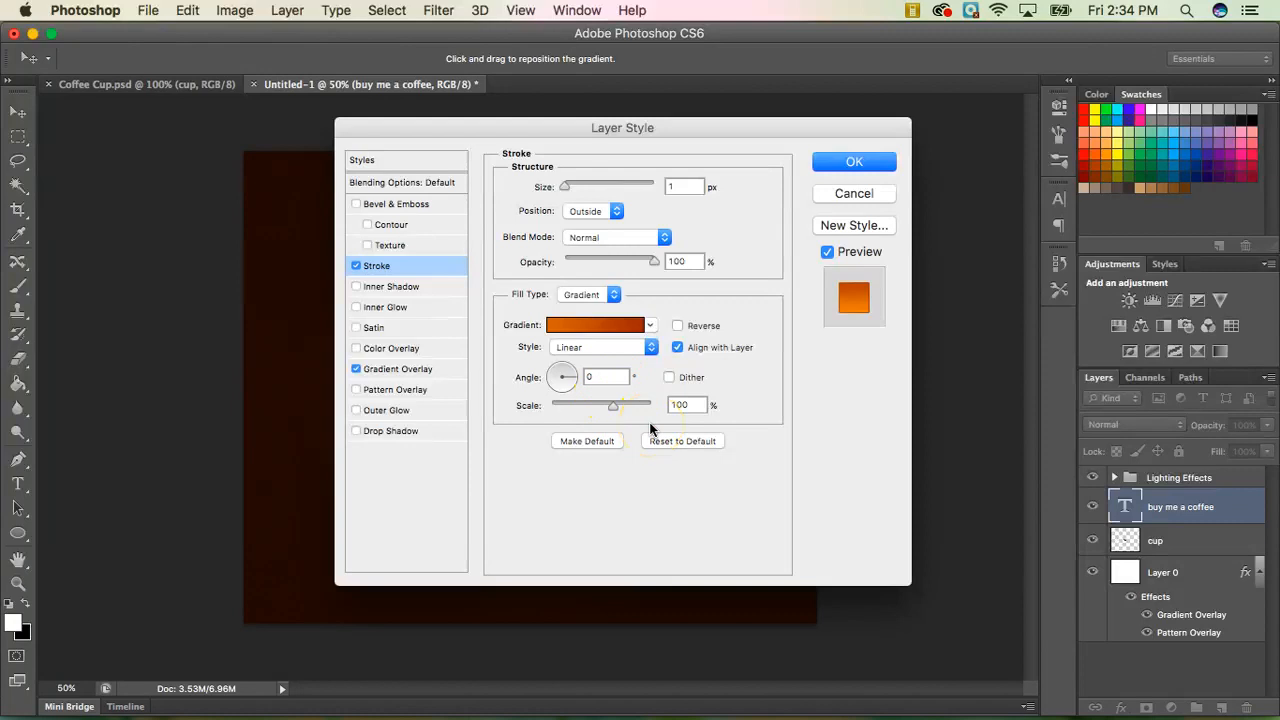
# Add a Bevel & Emboss effect to the text layer with depth 61%, size 0 px and soften 2 px
pyautogui.click(375, 205)
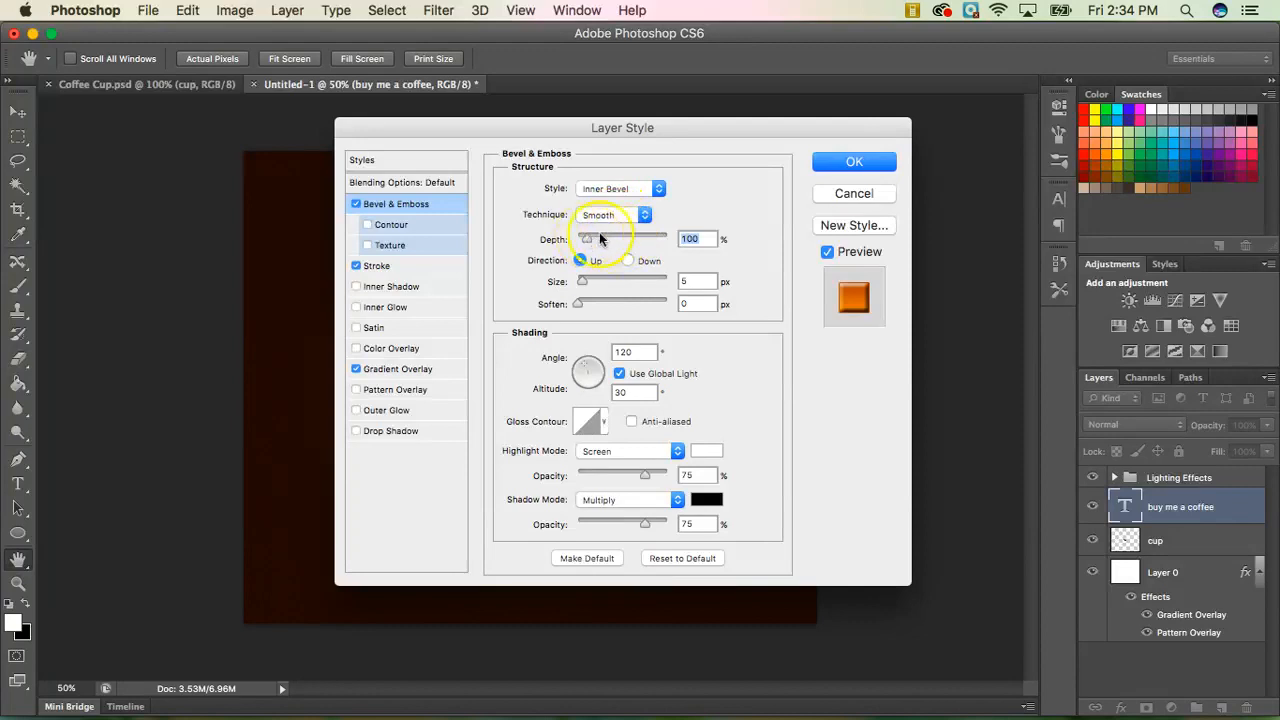
pyautogui.write('61')
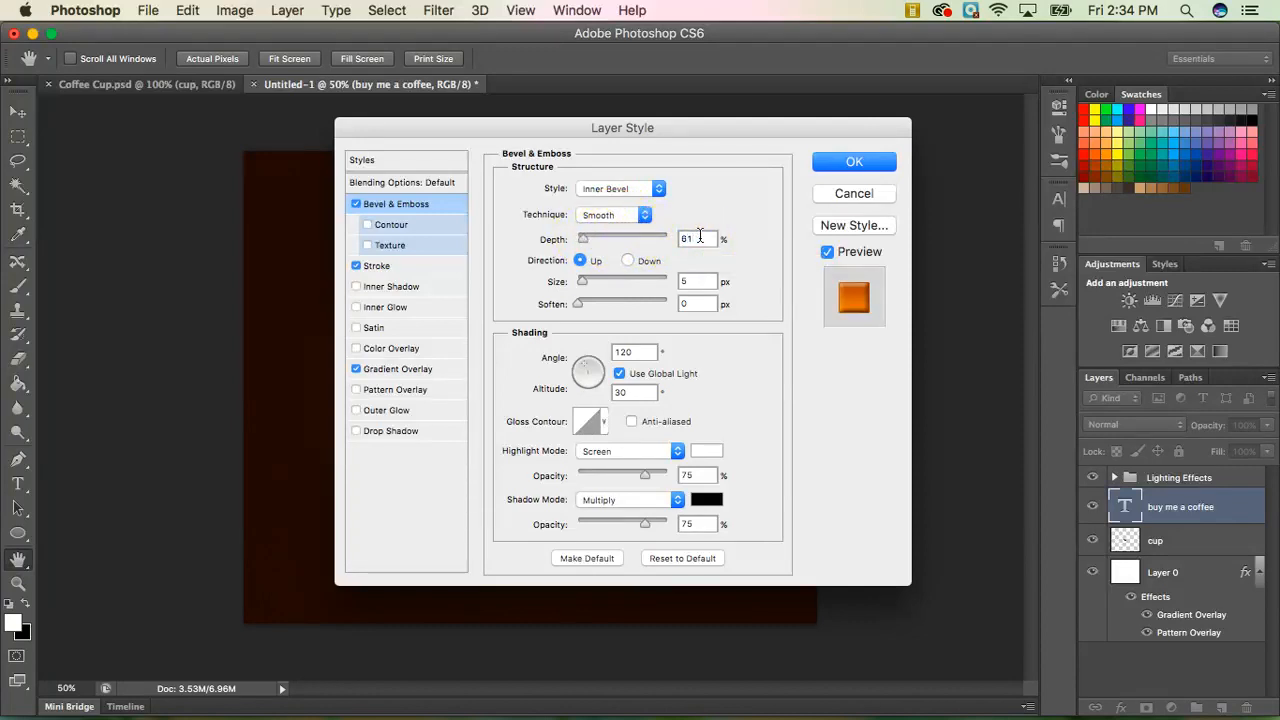
pyautogui.click(671, 337)
pyautogui.click(663, 277)
pyautogui.moveTo(663, 277); pyautogui.dragTo(652, 282)
pyautogui.write('0')
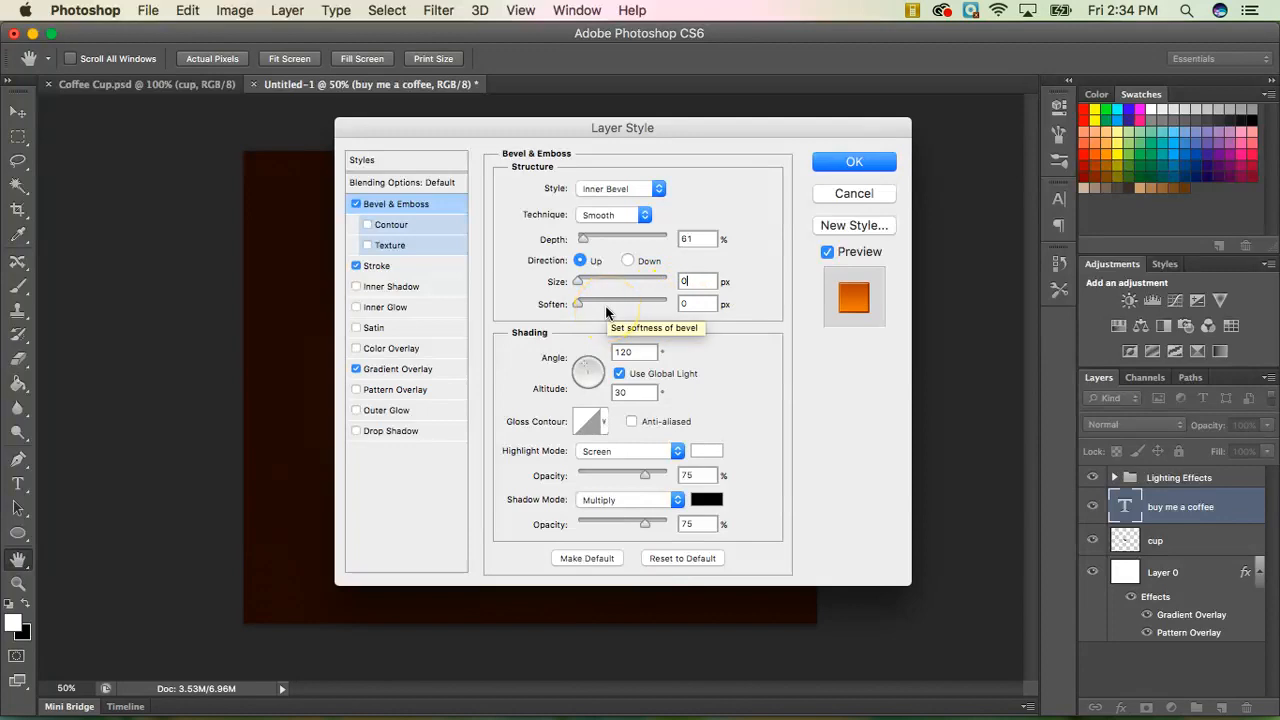
pyautogui.click(697, 303)
pyautogui.write('2')
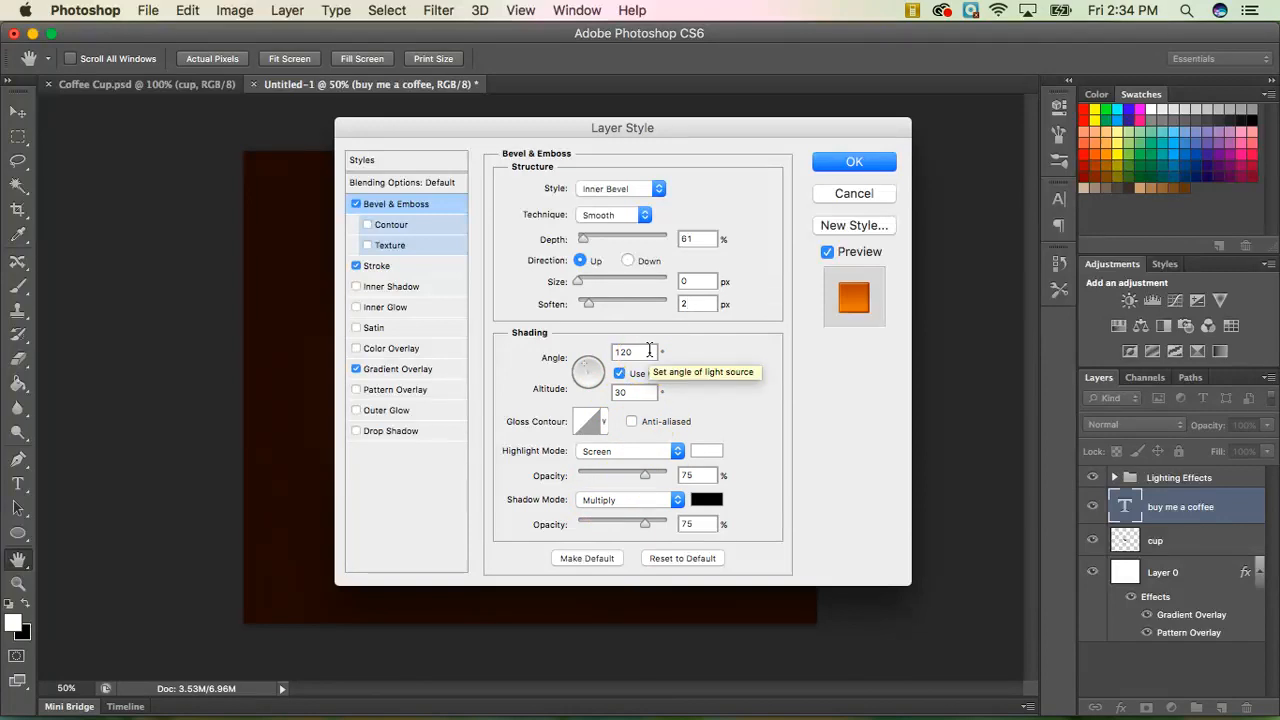
# Set the bevel shading to angle 90°, altitude 58°, and both highlight and shadow opacity to 100%
pyautogui.moveTo(649, 350); pyautogui.dragTo(610, 351)
pyautogui.write('90')
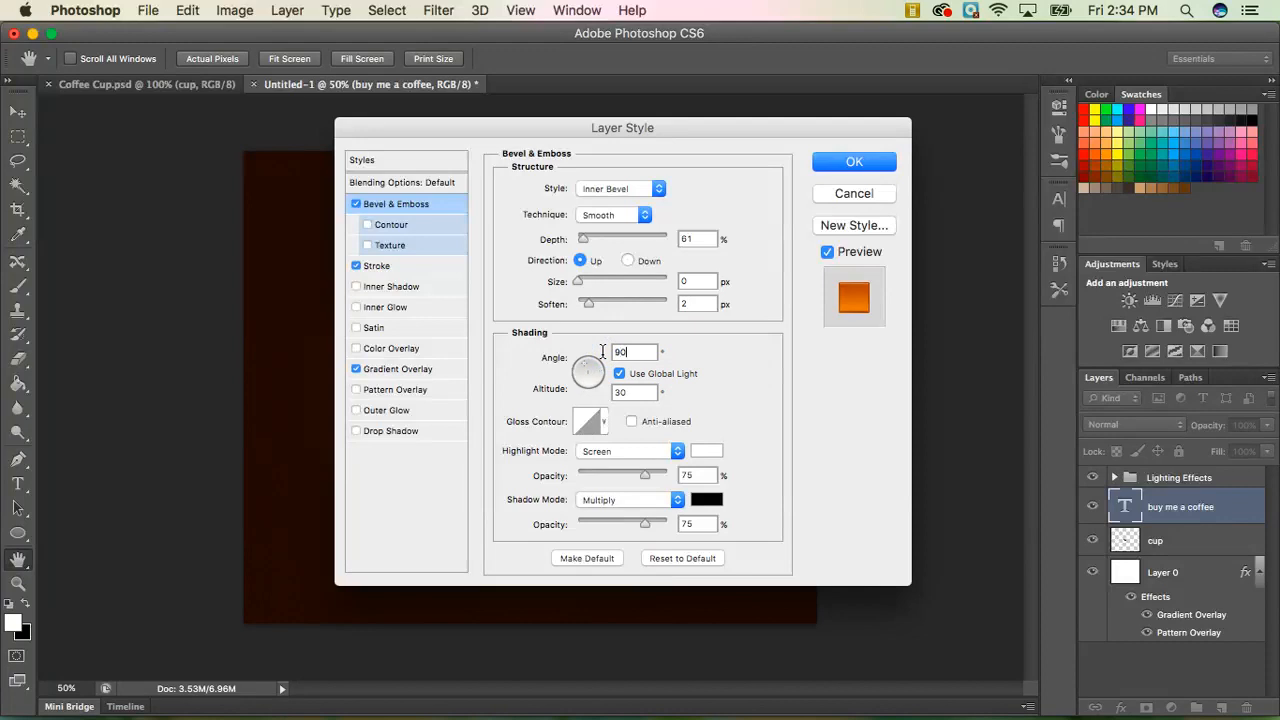
pyautogui.click(636, 393)
pyautogui.moveTo(636, 393); pyautogui.dragTo(606, 395)
pyautogui.moveTo(646, 476); pyautogui.dragTo(668, 475)
pyautogui.moveTo(647, 520); pyautogui.dragTo(795, 398)
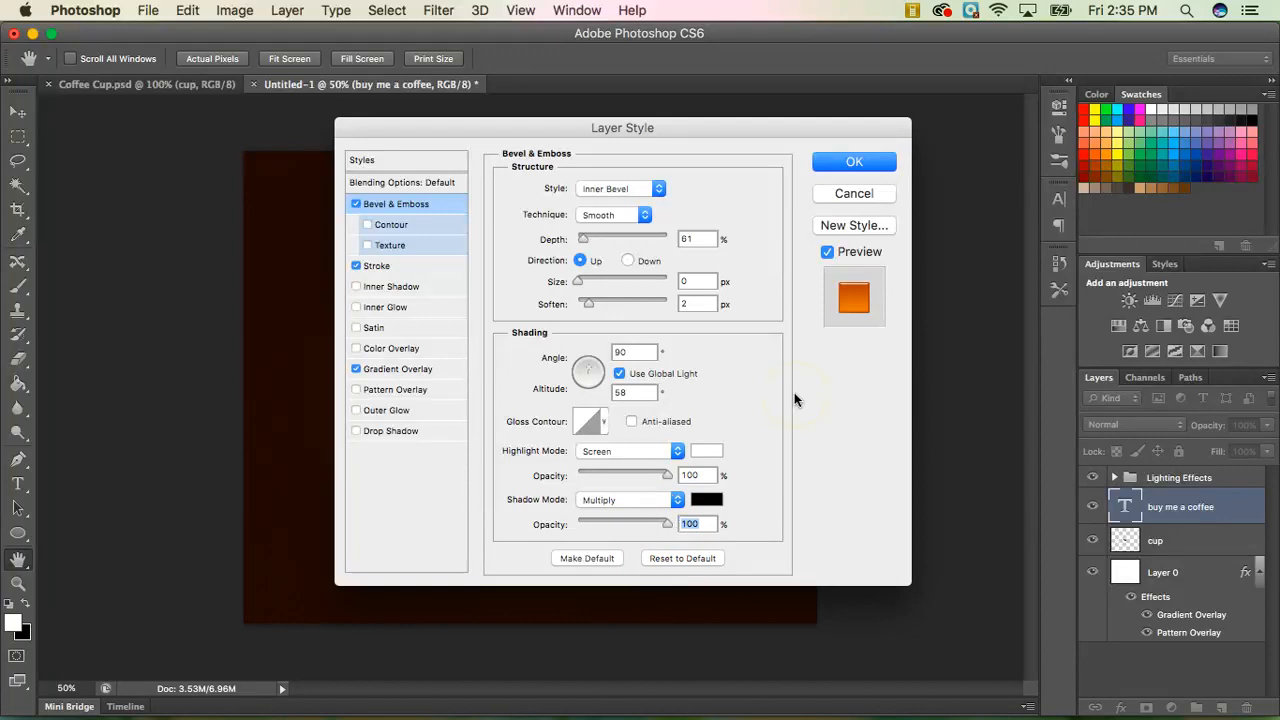
# Add a Drop Shadow with its default settings to the text and apply all the layer effects
pyautogui.click(410, 432)
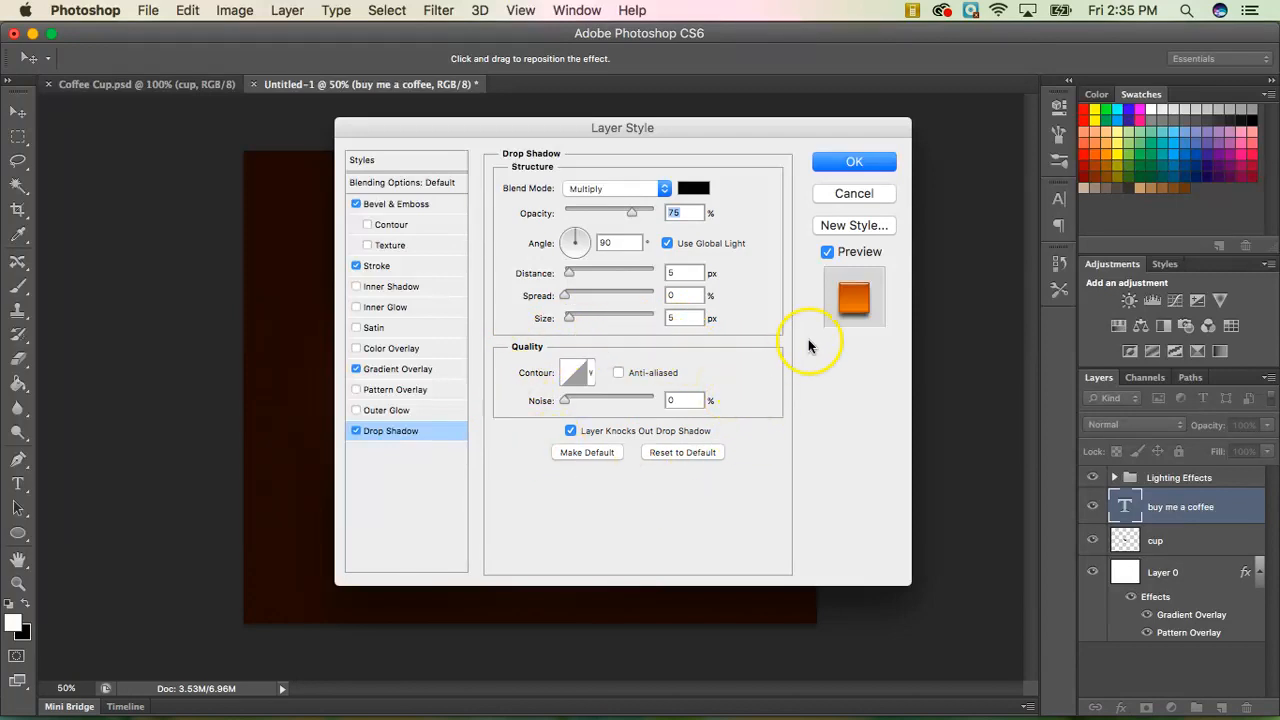
pyautogui.click(855, 162)
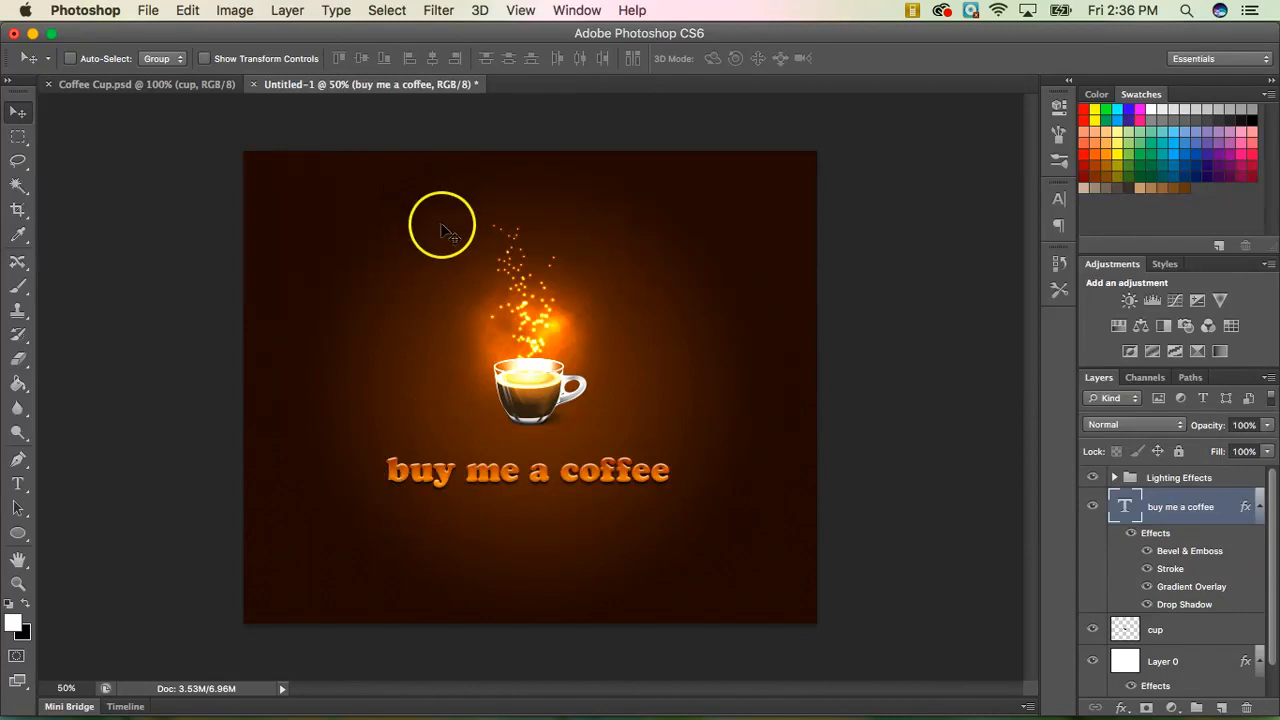
# Save the layered document to the Desktop as LightingEffects.psd in Photoshop format with Maximize Compatibility on
pyautogui.click(149, 11)
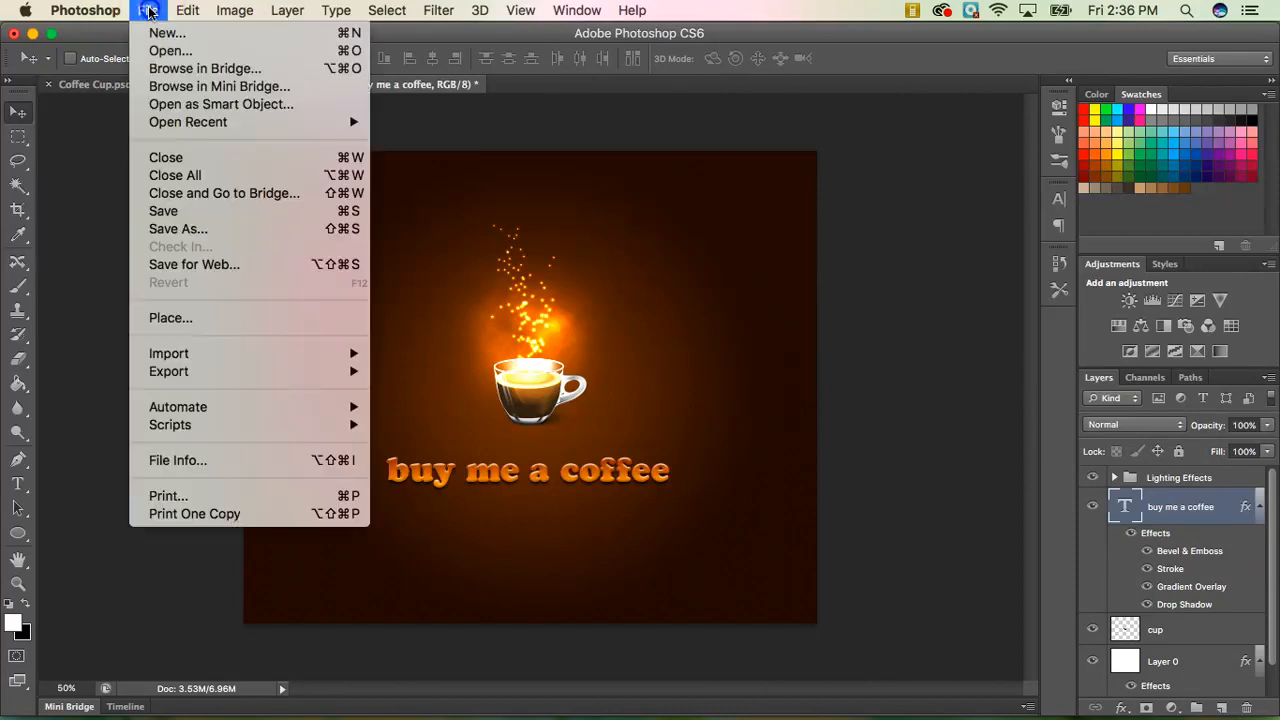
pyautogui.click(168, 210)
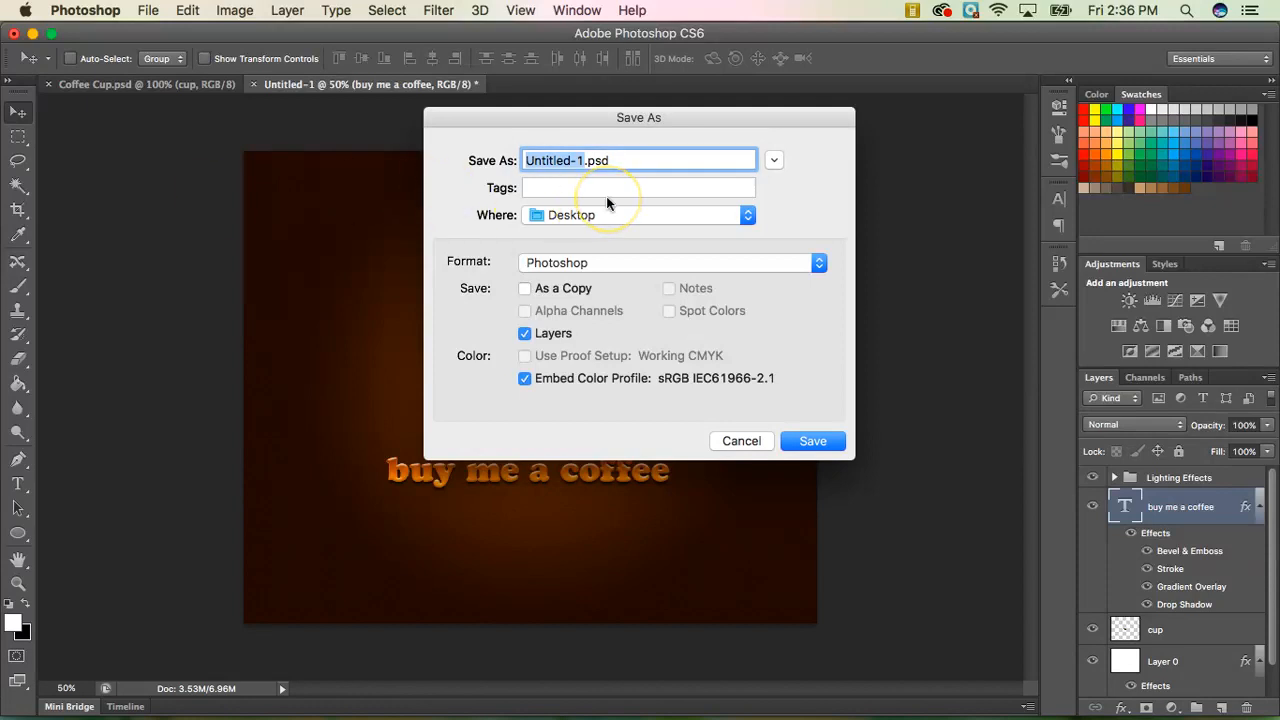
pyautogui.write('Lightin')
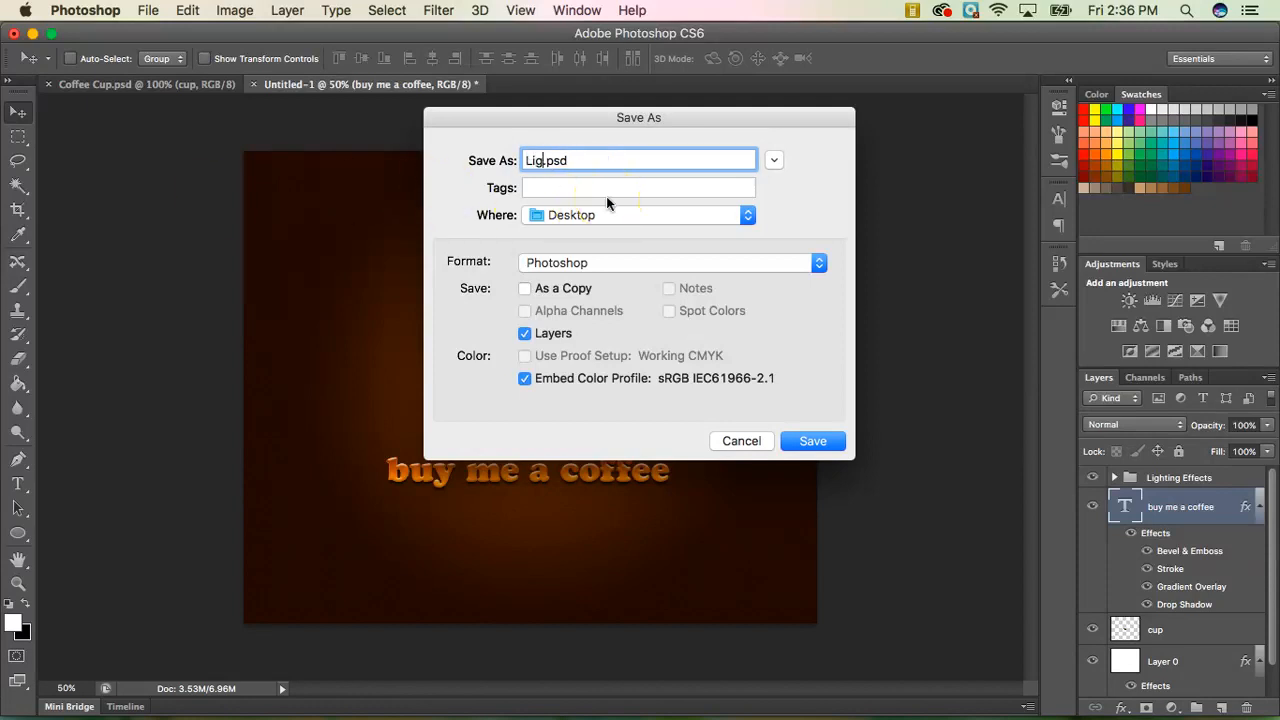
pyautogui.write('gEffects')
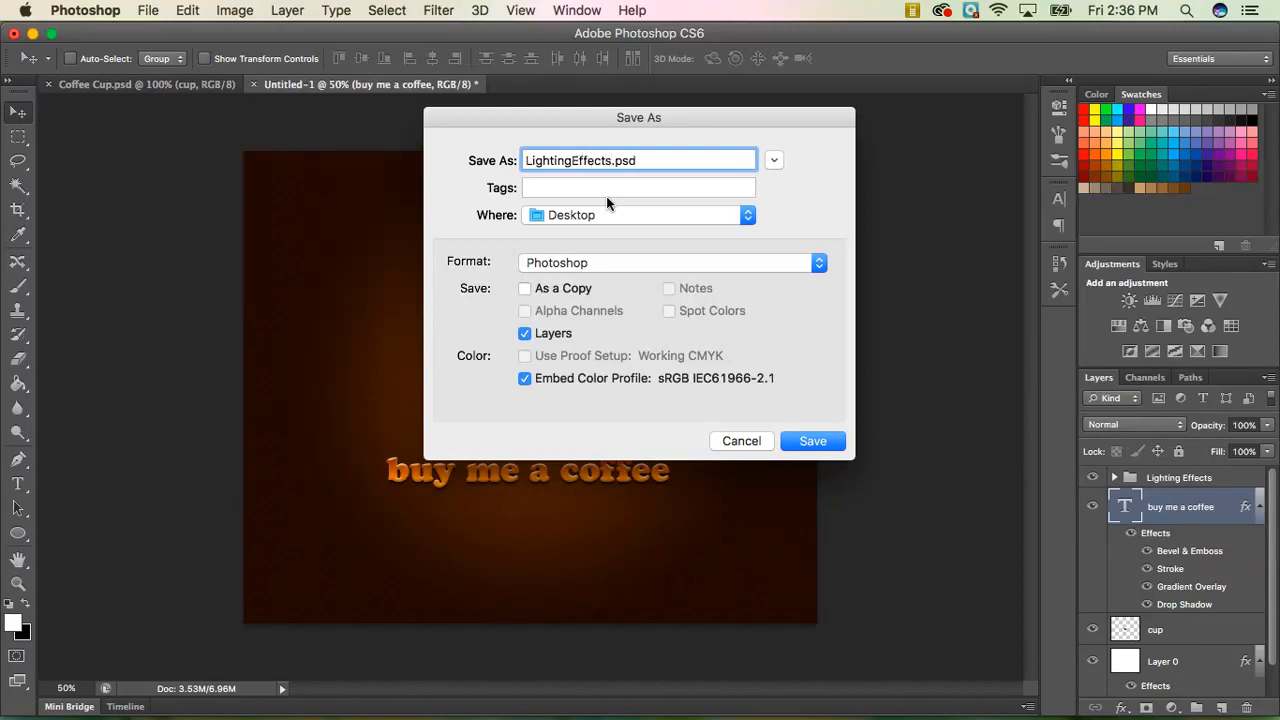
pyautogui.click(816, 441)
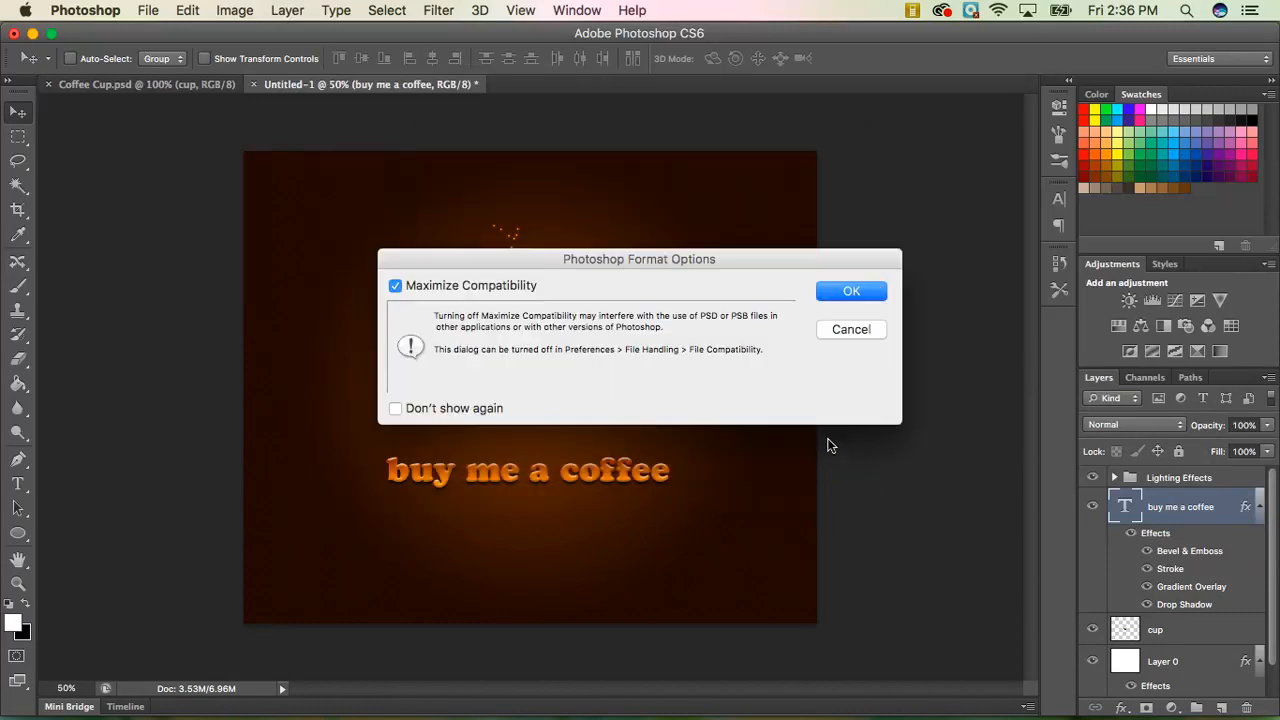
pyautogui.click(858, 287)
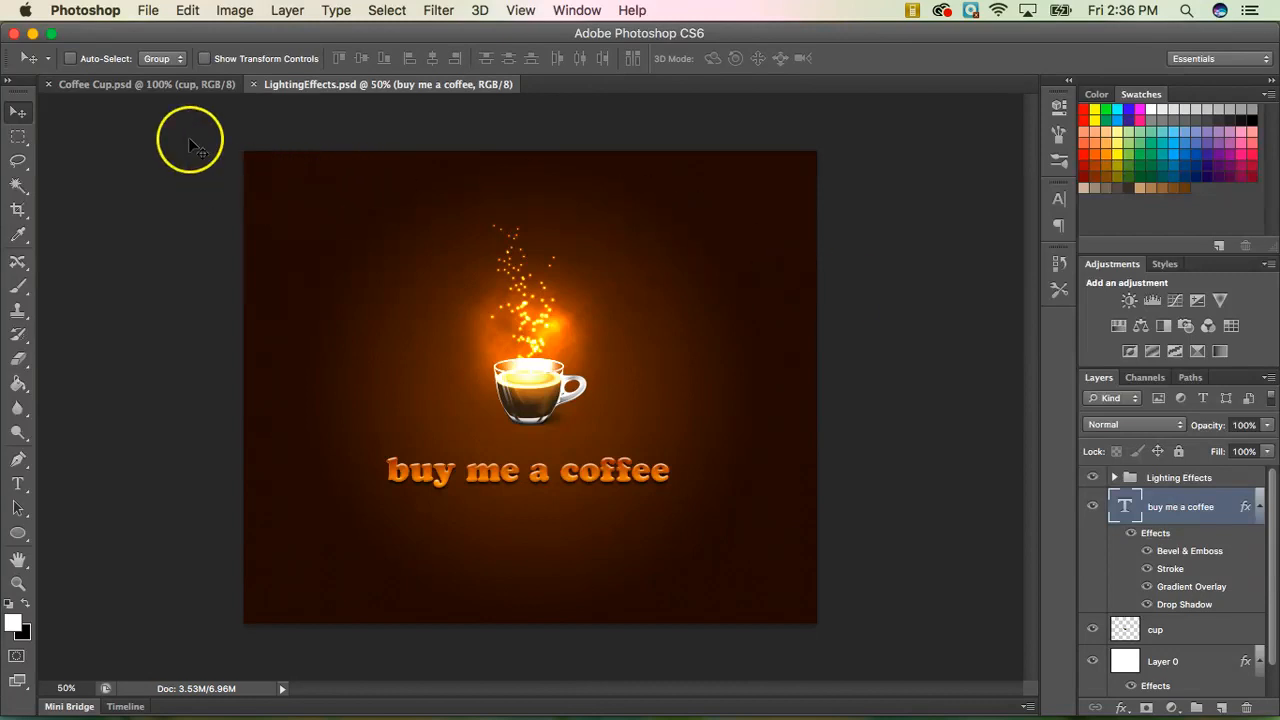
# Save a JPEG version of LightingEffects to the Desktop at quality 8 (High) with the Baseline ("Standard") option
pyautogui.click(148, 10)
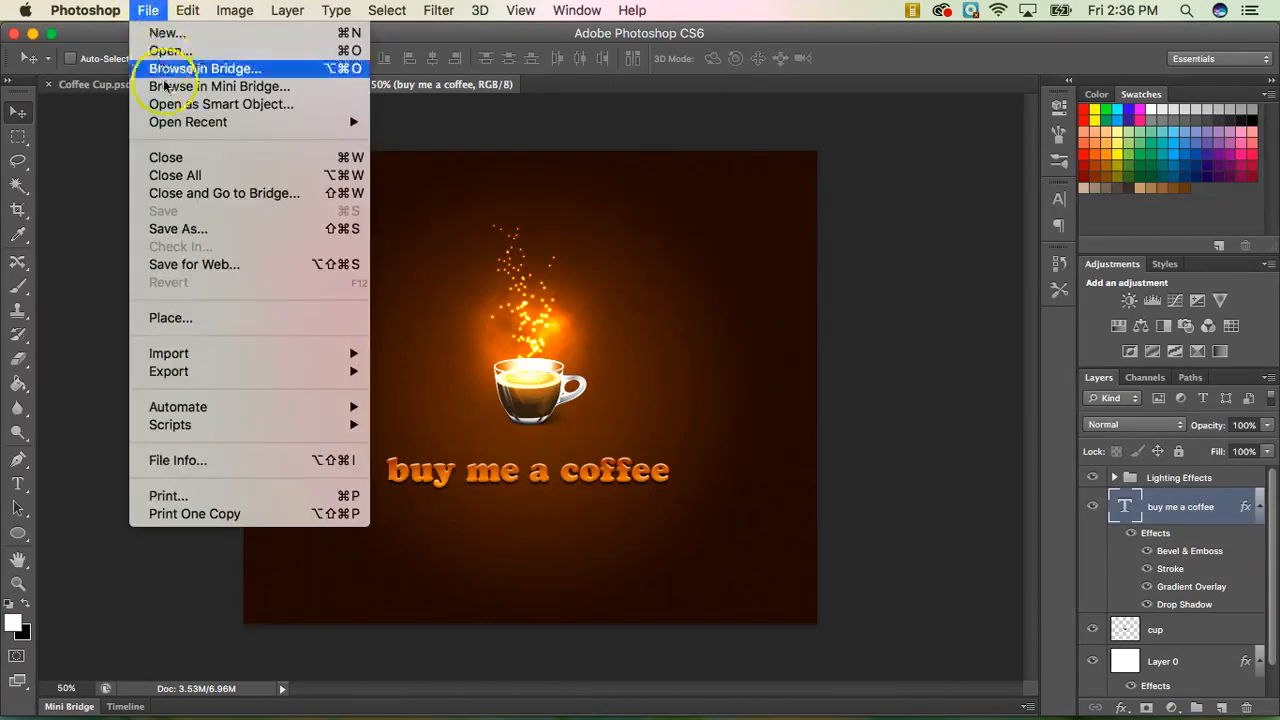
pyautogui.click(169, 228)
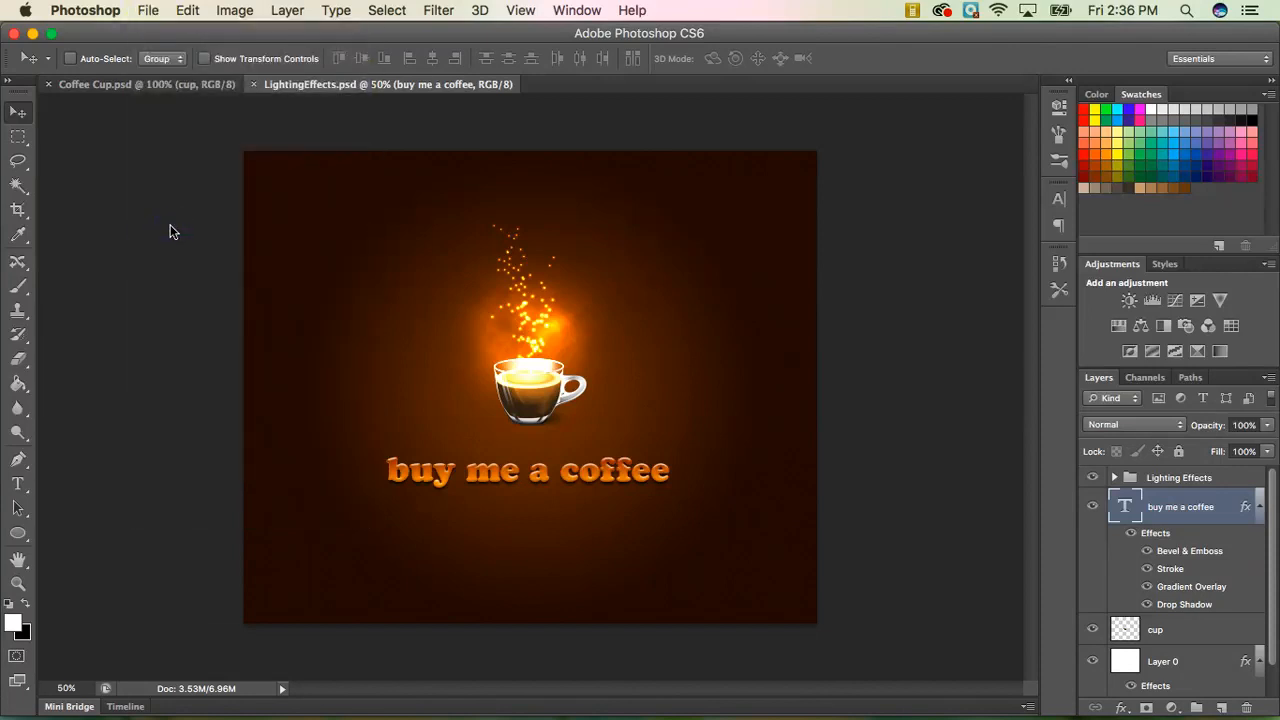
pyautogui.click(533, 263)
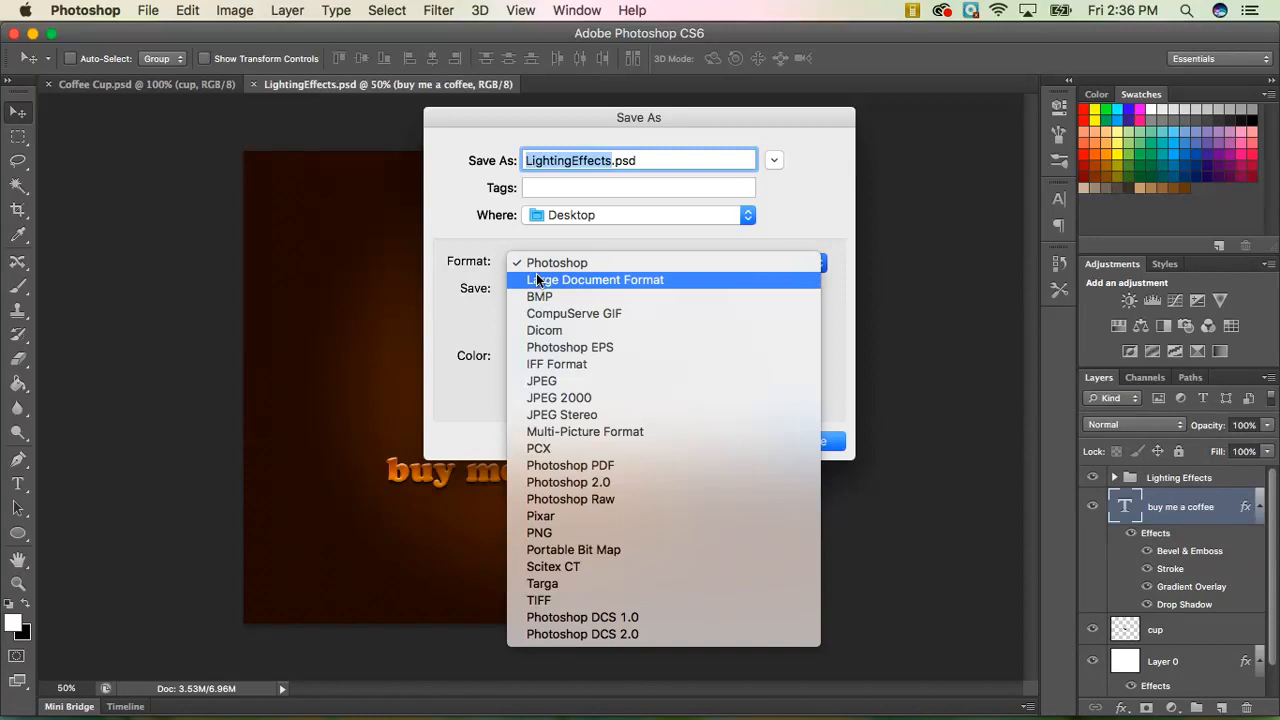
pyautogui.click(543, 381)
pyautogui.click(822, 445)
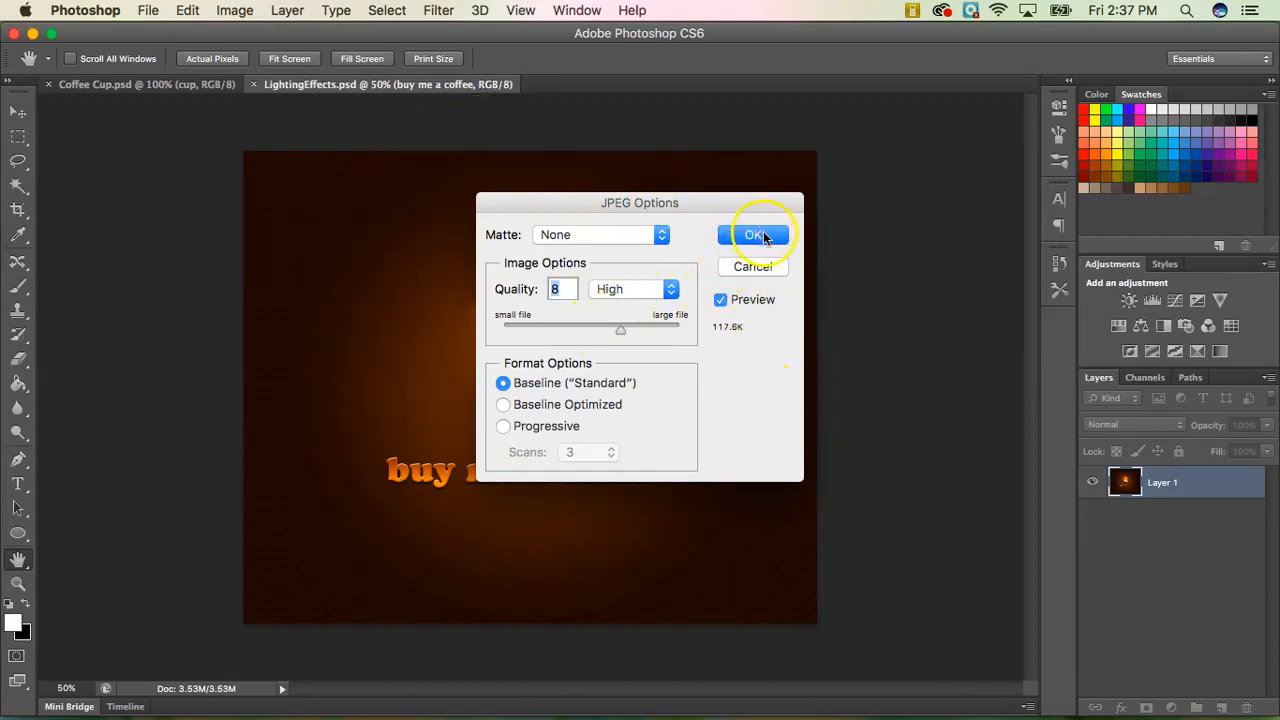
pyautogui.click(763, 236)
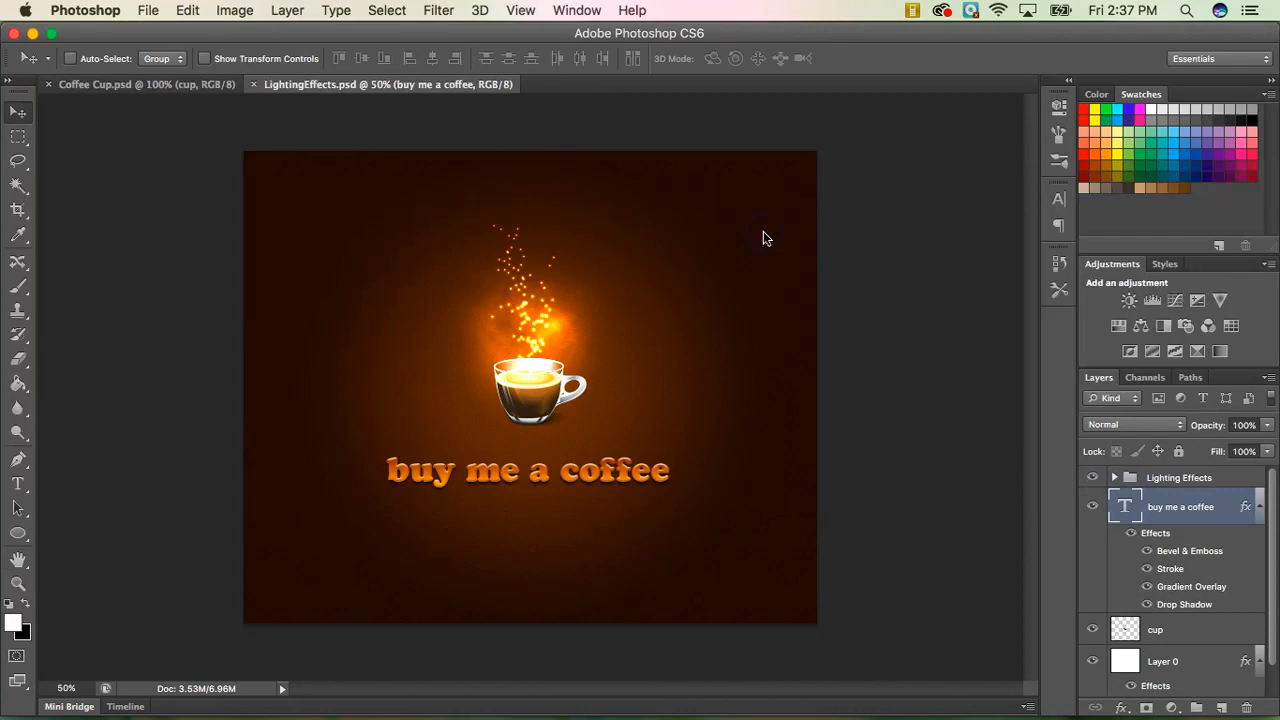